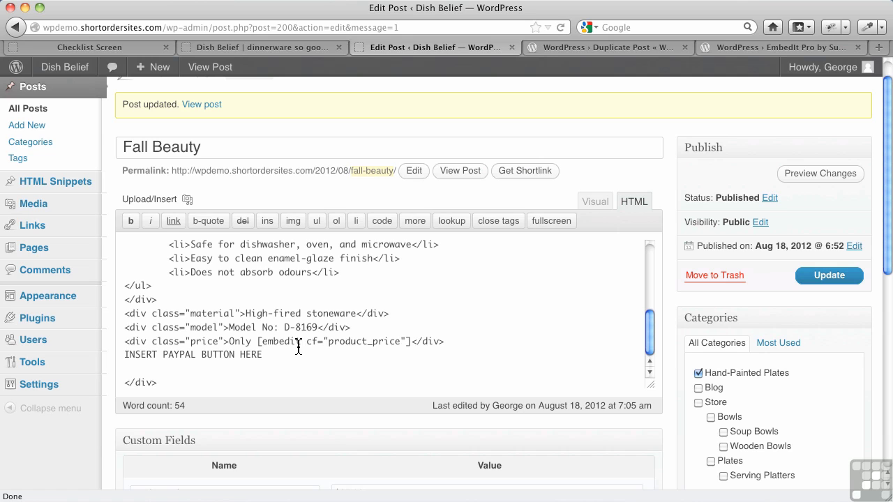
Step: Start a new custom field named product_model in the Fall Beauty post
{"action": "scroll", "coordinate": [313, 353], "scroll_direction": "down", "scroll_amount": 5}
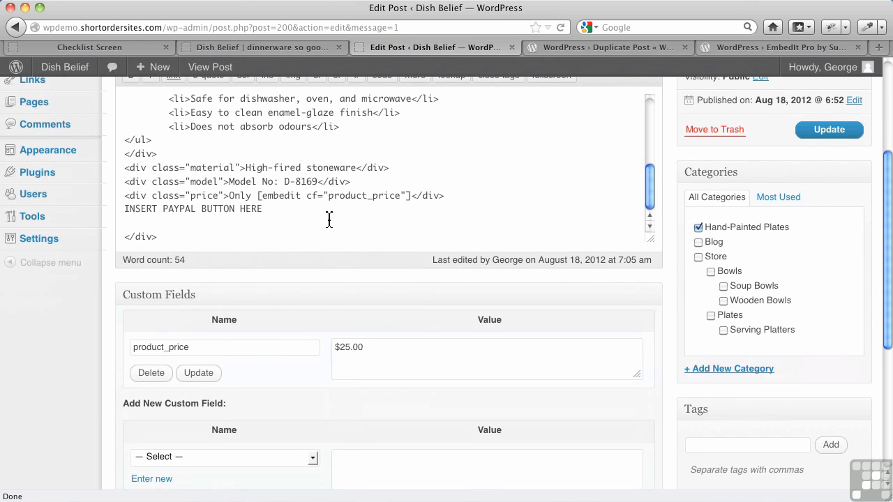
{"action": "left_click", "coordinate": [278, 47]}
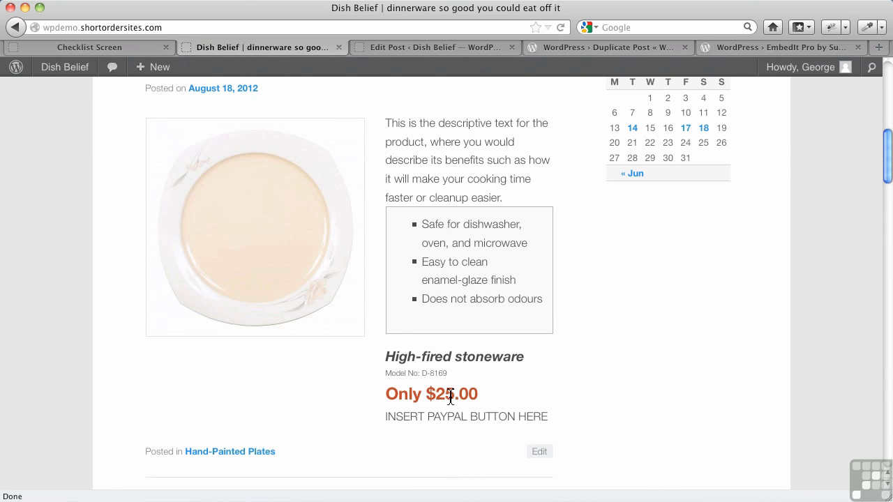
{"action": "left_click", "coordinate": [410, 48]}
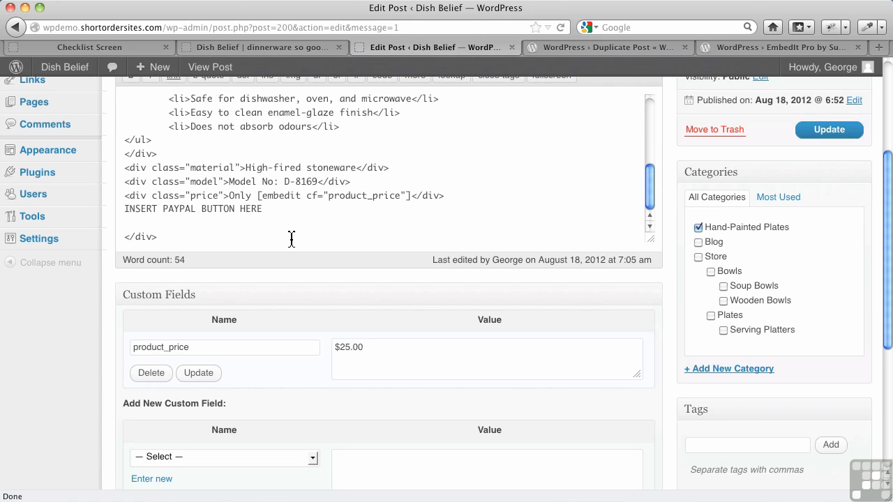
{"action": "scroll", "coordinate": [234, 450], "scroll_direction": "down", "scroll_amount": 1}
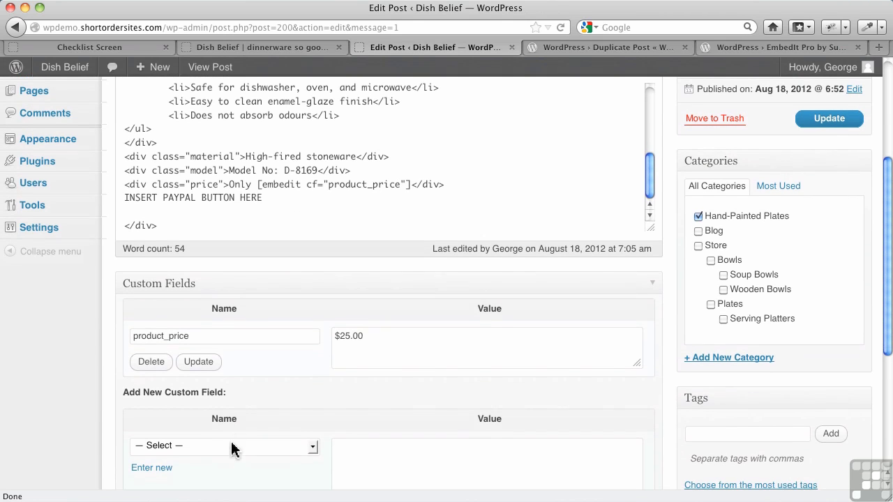
{"action": "scroll", "coordinate": [231, 460], "scroll_direction": "down", "scroll_amount": 5}
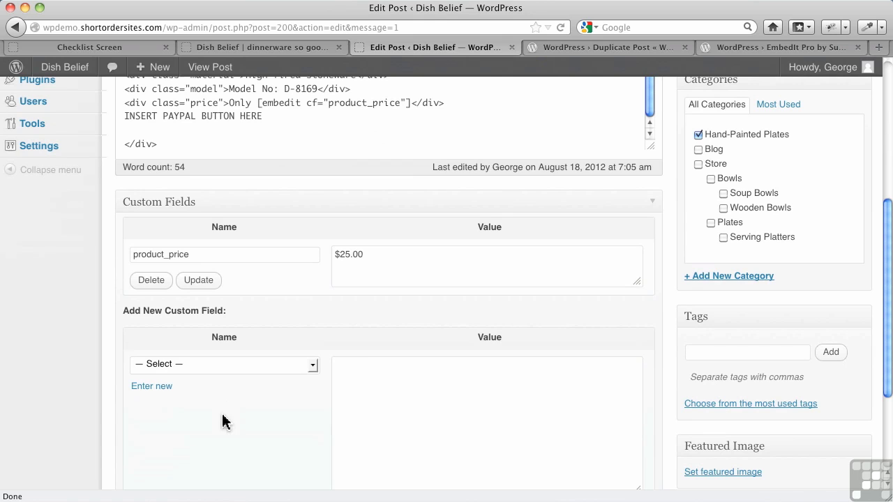
{"action": "left_click", "coordinate": [169, 389]}
{"action": "left_click", "coordinate": [177, 366]}
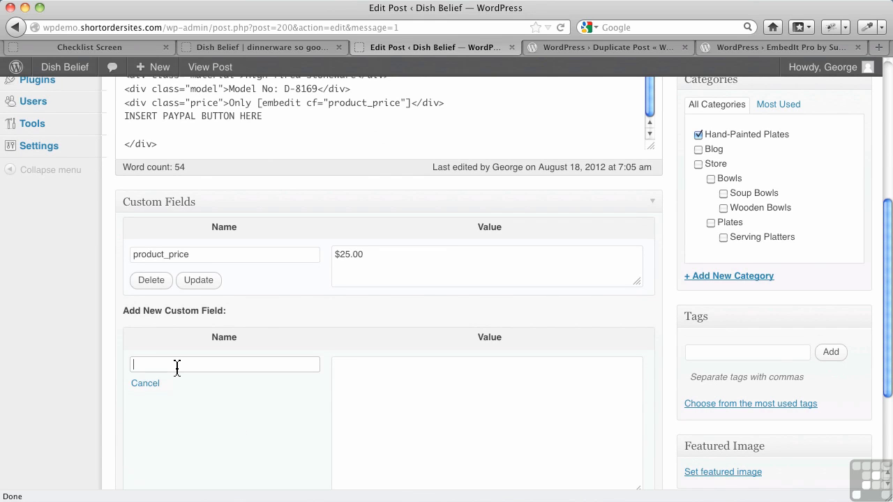
{"action": "type", "text": "product"}
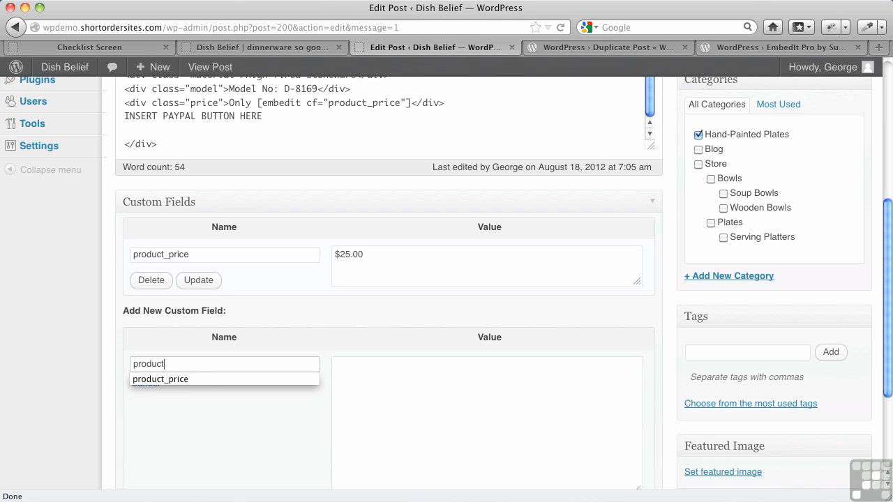
{"action": "type", "text": "_model"}
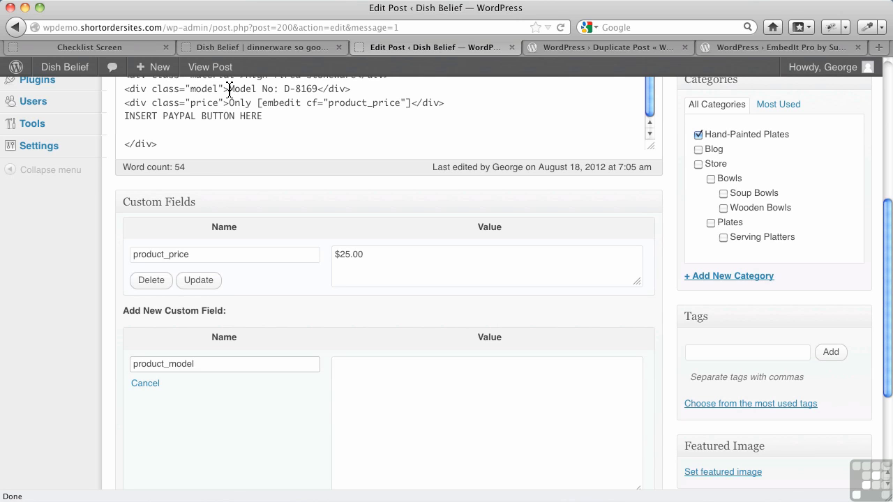
Step: Copy D-8169 from the model line of the post's HTML into the product_model value and add the custom field
{"action": "left_click_drag", "start_coordinate": [284, 89], "coordinate": [317, 89]}
{"action": "key", "text": "super+c"}
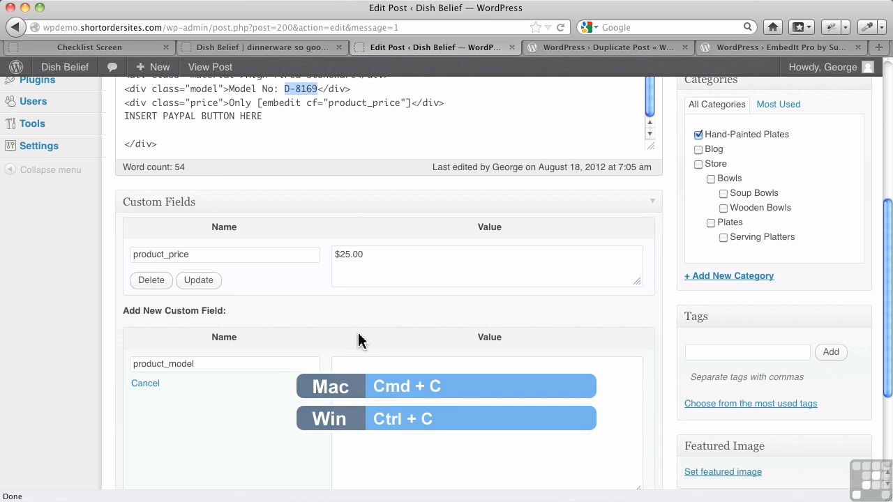
{"action": "left_click", "coordinate": [369, 369]}
{"action": "key", "text": "super+v"}
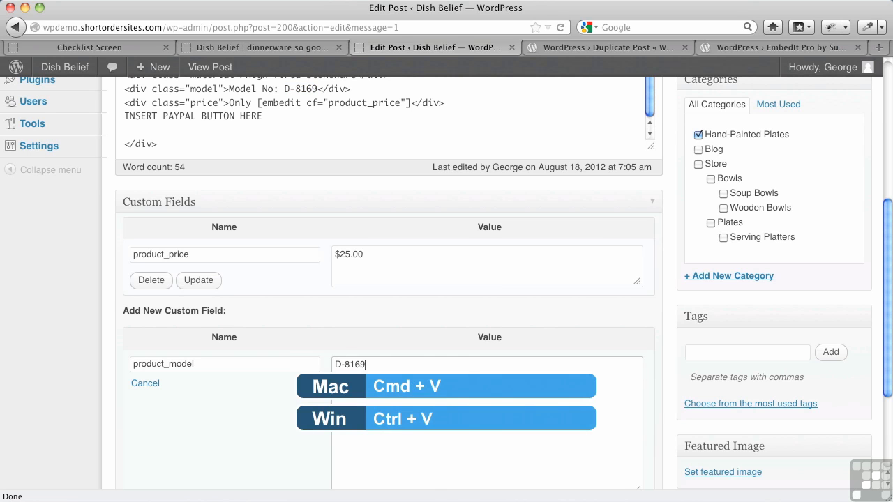
{"action": "scroll", "coordinate": [313, 411], "scroll_direction": "down", "scroll_amount": 3}
{"action": "left_click", "coordinate": [171, 412]}
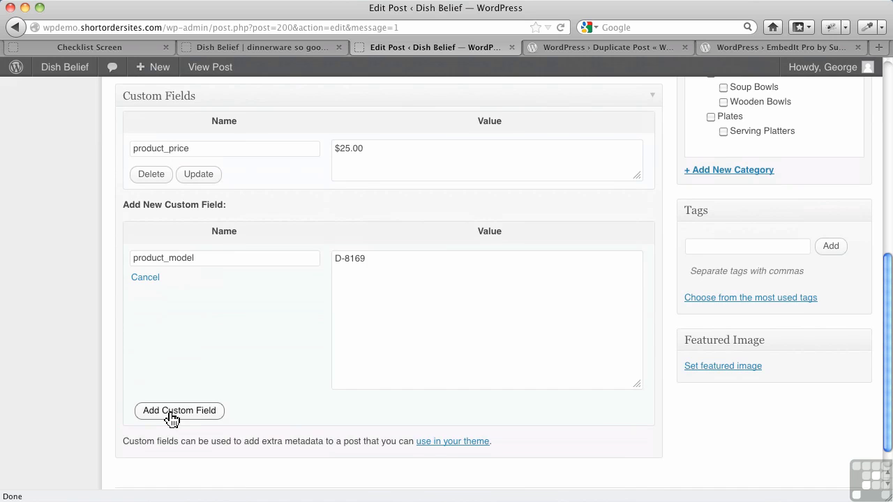
Step: Replace "No: D-8169" in the HTML's model div with a copy of the price shortcode, changed to [embedit cf="product_model"]
{"action": "scroll", "coordinate": [358, 233], "scroll_direction": "up", "scroll_amount": 2}
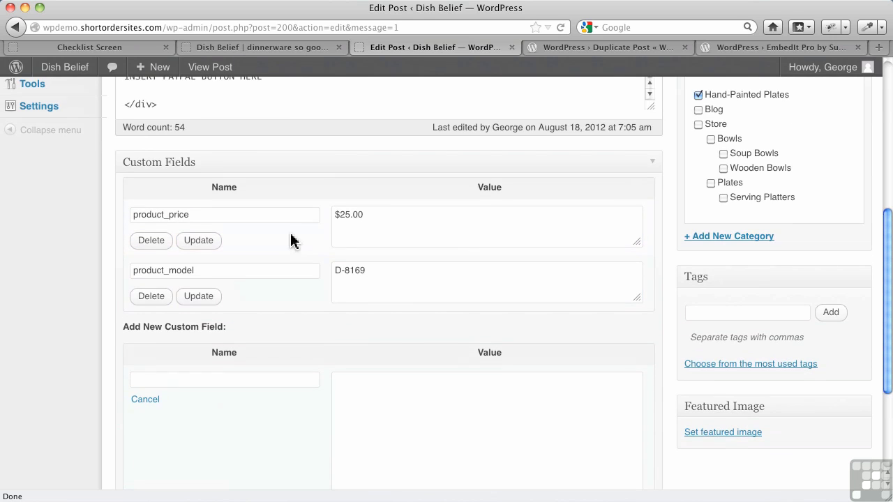
{"action": "scroll", "coordinate": [286, 248], "scroll_direction": "up", "scroll_amount": 5}
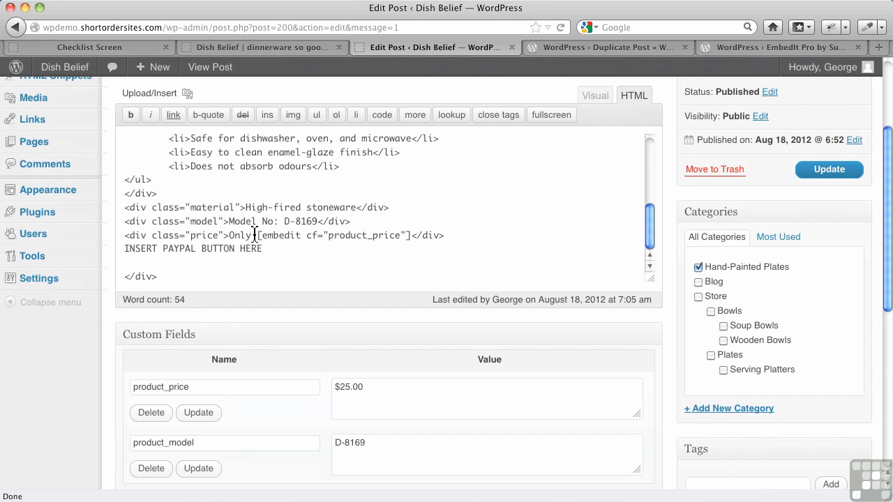
{"action": "mouse_move", "coordinate": [259, 237]}
{"action": "left_mouse_down"}
{"action": "mouse_move", "coordinate": [414, 236]}
{"action": "mouse_move", "coordinate": [248, 239]}
{"action": "mouse_move", "coordinate": [260, 239]}
{"action": "left_mouse_up"}
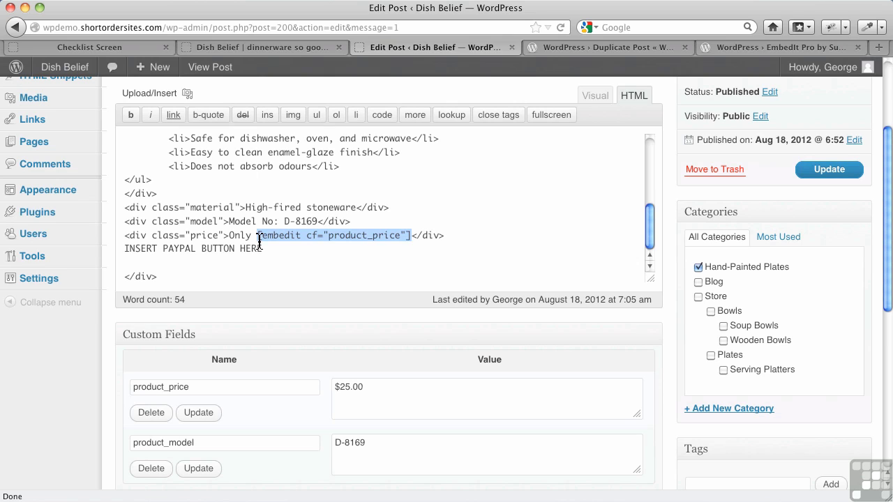
{"action": "left_click_drag", "start_coordinate": [261, 221], "coordinate": [318, 222]}
{"action": "key", "text": "ctrl+v"}
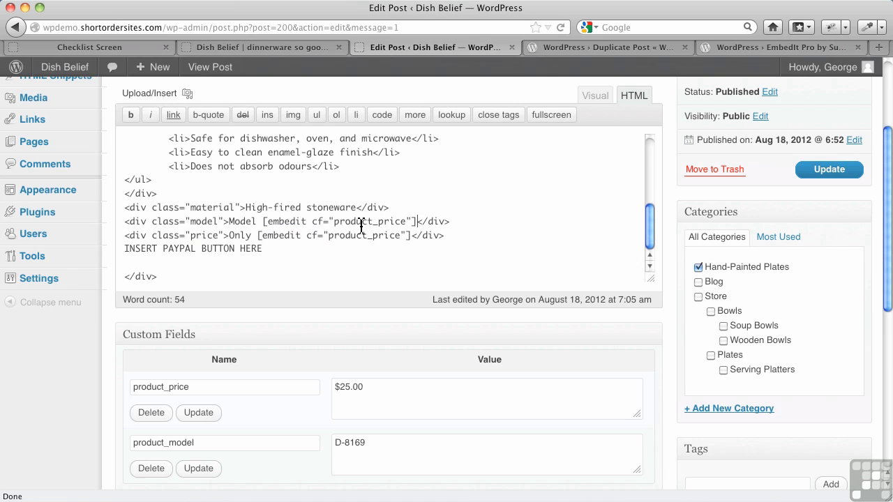
{"action": "left_click_drag", "start_coordinate": [380, 221], "coordinate": [405, 222]}
{"action": "type", "text": "model"}
Step: Examine the embedit shortcodes in the Fall Beauty HTML alongside the matching custom fields, including the list items in product_features
{"action": "scroll", "coordinate": [342, 365], "scroll_direction": "down", "scroll_amount": 3}
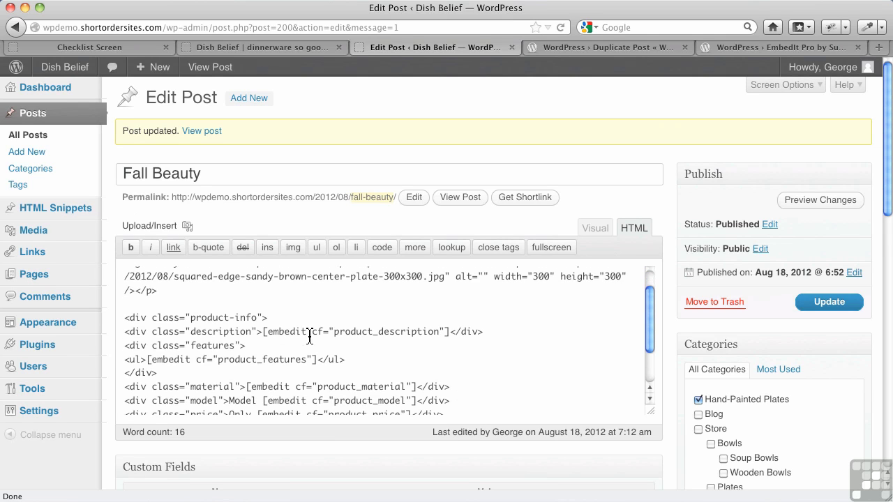
{"action": "scroll", "coordinate": [300, 328], "scroll_direction": "down", "scroll_amount": 2}
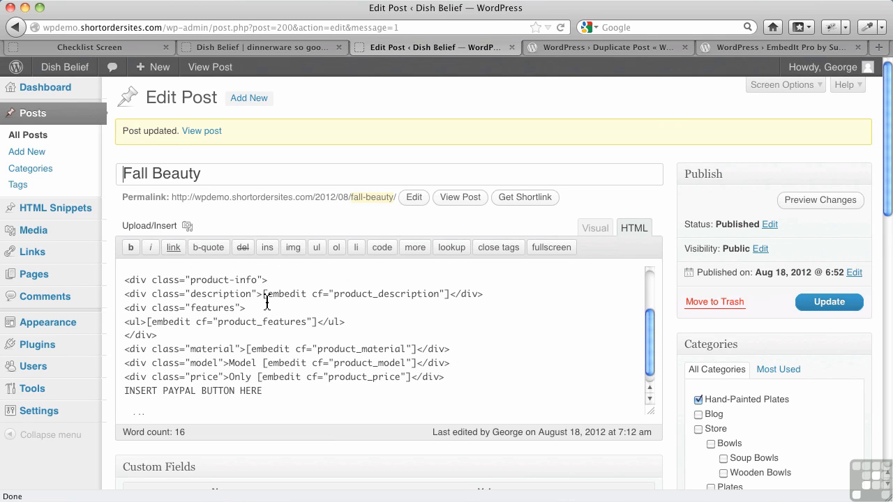
{"action": "scroll", "coordinate": [283, 316], "scroll_direction": "down", "scroll_amount": 1}
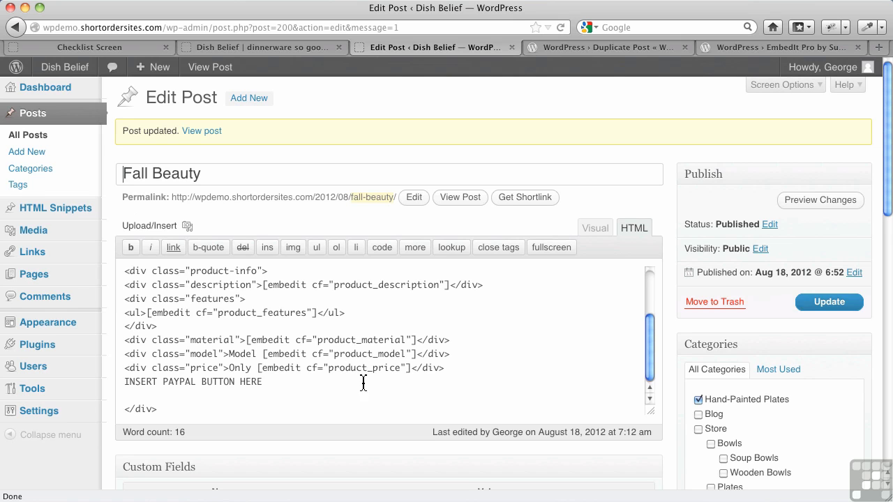
{"action": "scroll", "coordinate": [362, 383], "scroll_direction": "down", "scroll_amount": 6}
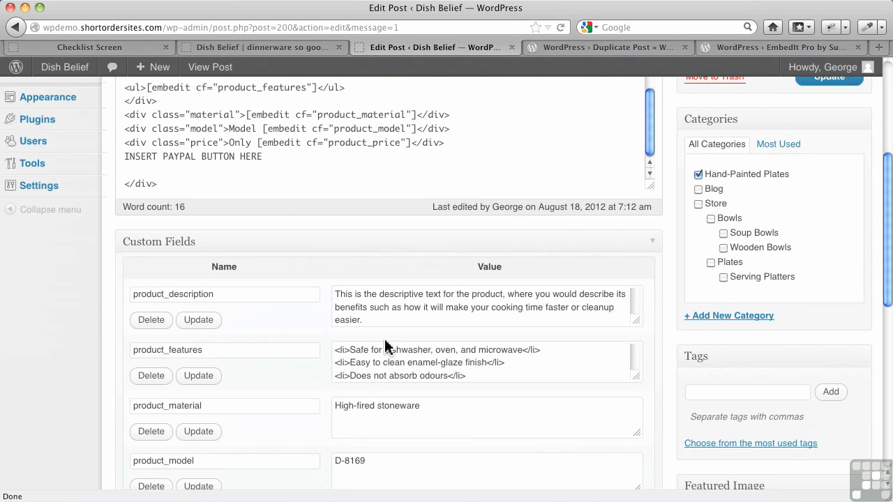
{"action": "scroll", "coordinate": [388, 347], "scroll_direction": "down", "scroll_amount": 2}
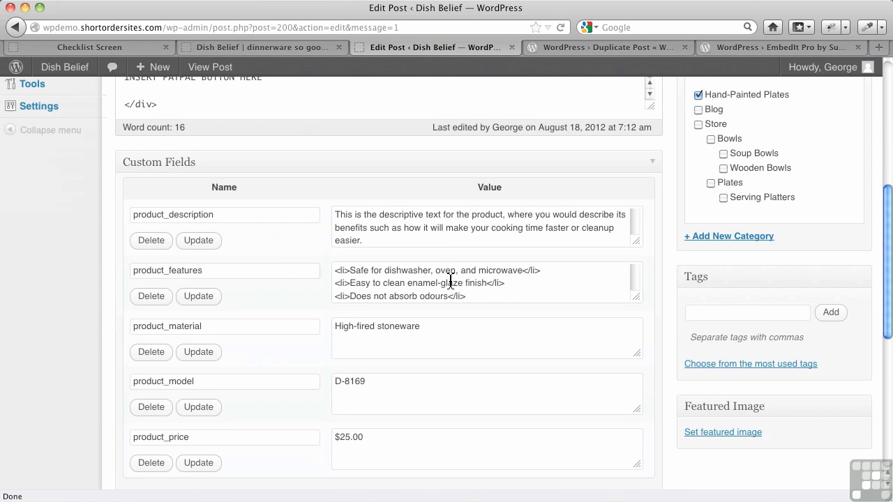
{"action": "scroll", "coordinate": [409, 279], "scroll_direction": "up", "scroll_amount": 8}
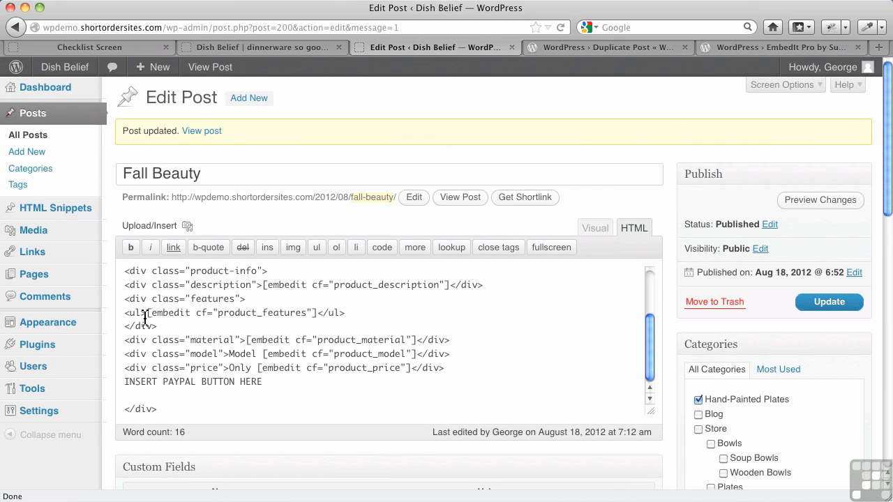
{"action": "scroll", "coordinate": [329, 359], "scroll_direction": "down", "scroll_amount": 7}
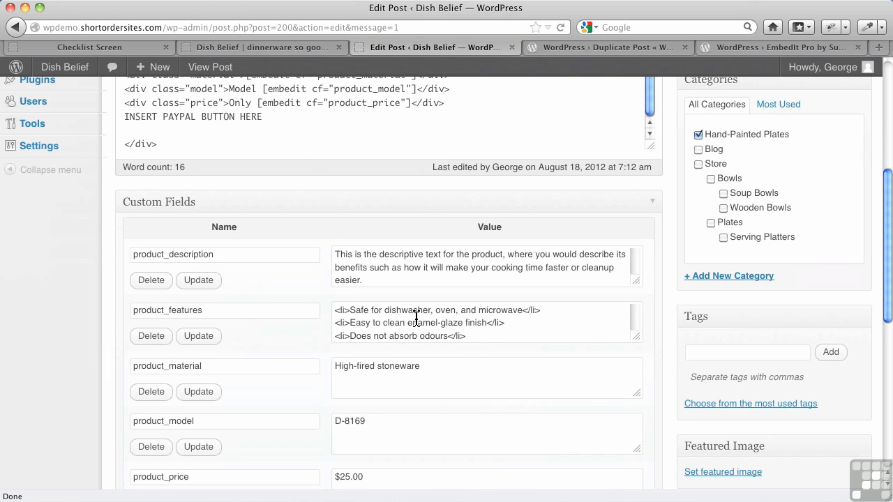
{"action": "scroll", "coordinate": [388, 376], "scroll_direction": "down", "scroll_amount": 1}
{"action": "scroll", "coordinate": [438, 272], "scroll_direction": "up", "scroll_amount": 2}
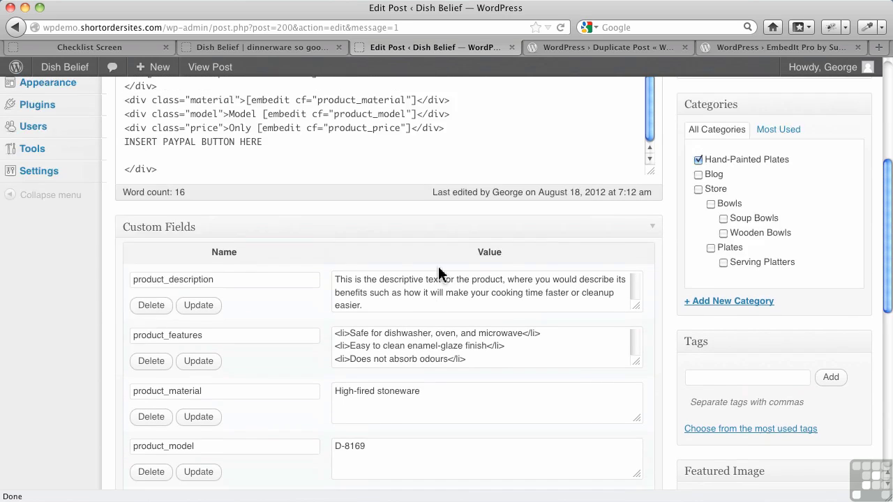
{"action": "scroll", "coordinate": [438, 272], "scroll_direction": "up", "scroll_amount": 5}
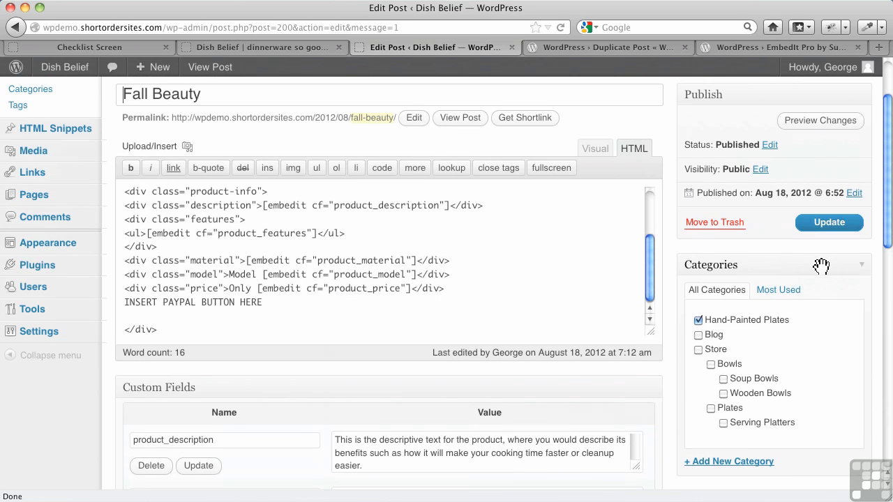
Step: Reload the live Dish Belief page to check how the product details display, and return to the post editor
{"action": "left_click", "coordinate": [272, 50]}
{"action": "left_click", "coordinate": [561, 28]}
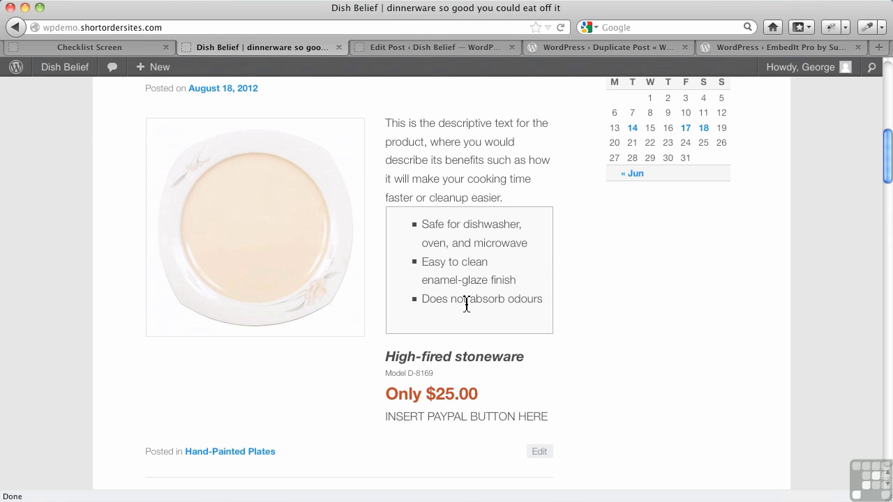
{"action": "left_click", "coordinate": [414, 46]}
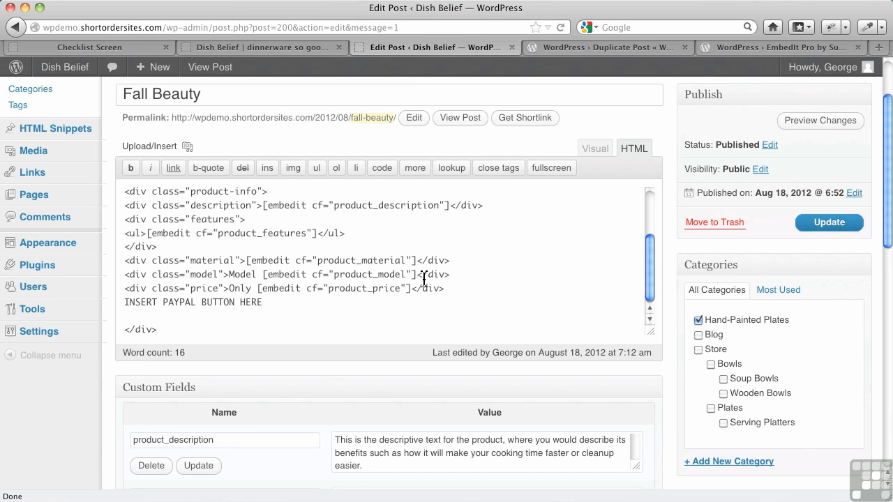
Step: Copy the entire HTML content of the Fall Beauty post
{"action": "scroll", "coordinate": [286, 300], "scroll_direction": "down", "scroll_amount": 2}
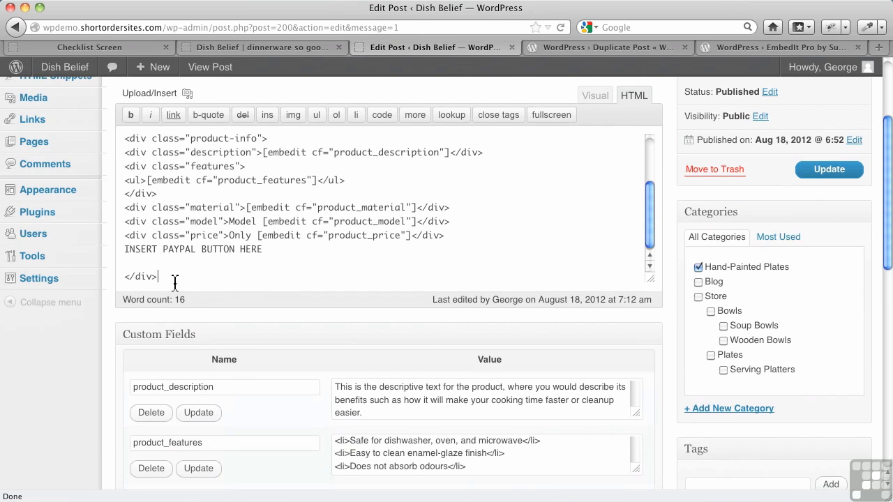
{"action": "key", "text": "super+a"}
{"action": "key", "text": "super+c"}
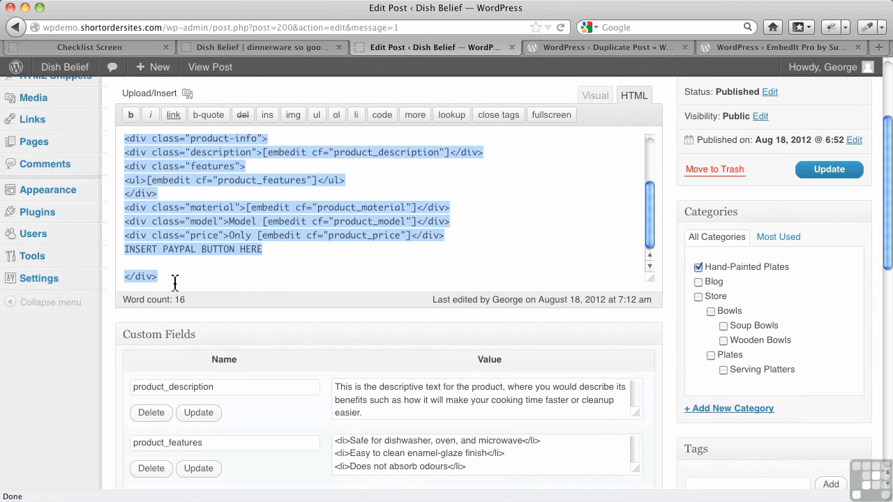
{"action": "scroll", "coordinate": [38, 182], "scroll_direction": "up", "scroll_amount": 5}
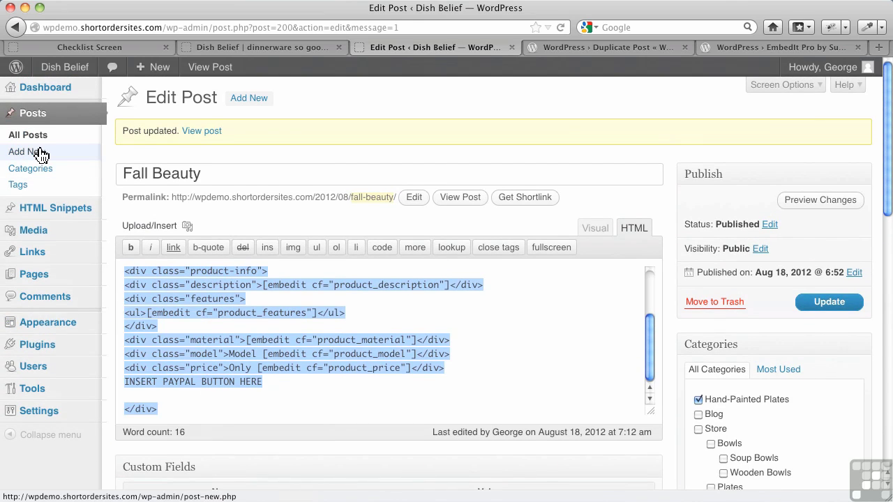
Step: Create a new post titled Winter Plate and paste the copied HTML as its content
{"action": "left_click", "coordinate": [41, 156]}
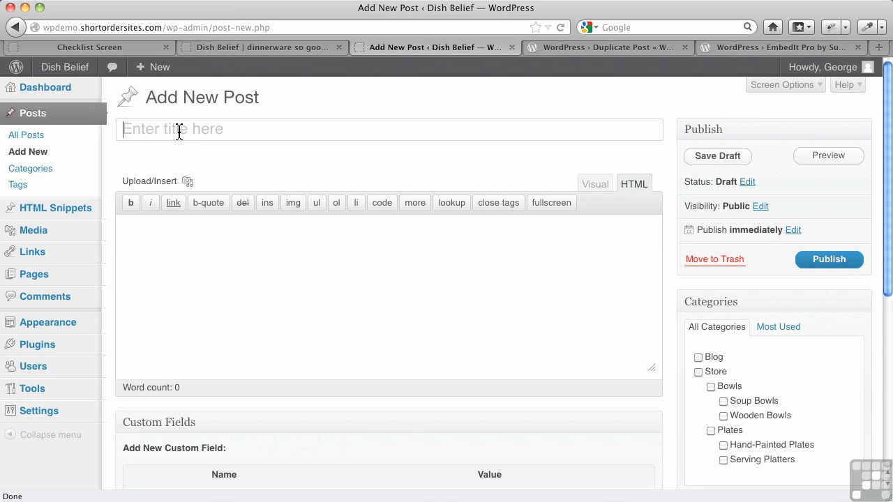
{"action": "type", "text": "Winter Plate"}
{"action": "left_click", "coordinate": [205, 247]}
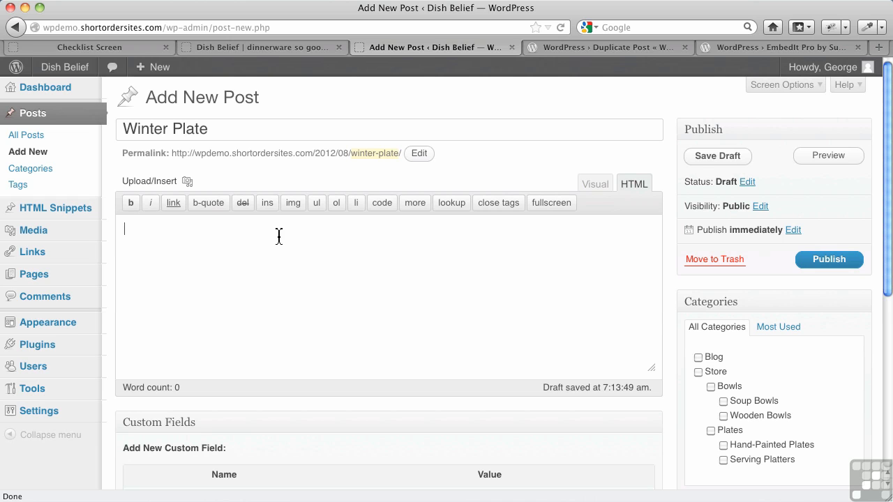
{"action": "key", "text": "super+v"}
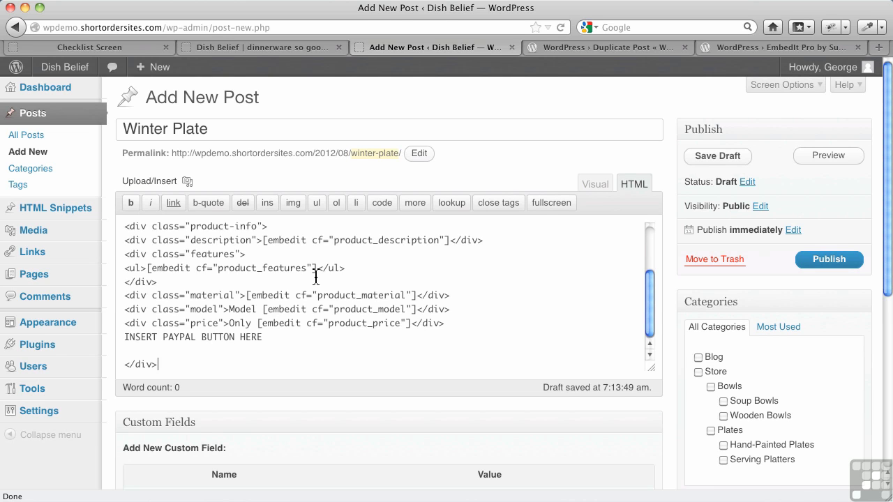
Step: Delete the squared-edge-sandy-brown-center-plate image tag from the first paragraph of the Winter Plate HTML, keeping the empty paragraph tags
{"action": "key", "text": "super+Up"}
{"action": "type", "text": "<p style=\"margin: 0px;\"><img class=\"alignleft size-medium wp-image-201\" title=\"squared-edge-sandy-brown-center-plate\" src=\"http://wpdemo.shortordersites.com/wp-content/uploads/2012/08/squared-edge-sandy-brown-center-plate-300x300.jpg\" alt=\"\" width=\"300\" height=\"300\" /></p>"}
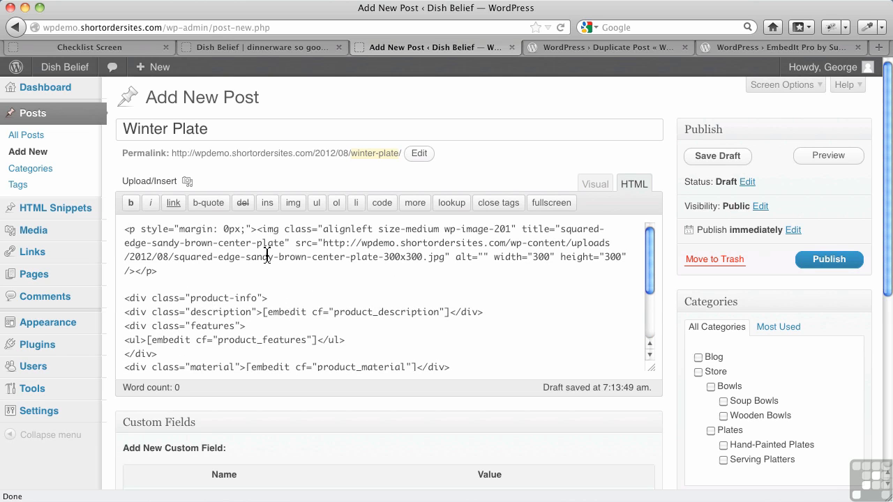
{"action": "left_click_drag", "start_coordinate": [257, 228], "coordinate": [137, 271]}
{"action": "key", "text": "BackSpace"}
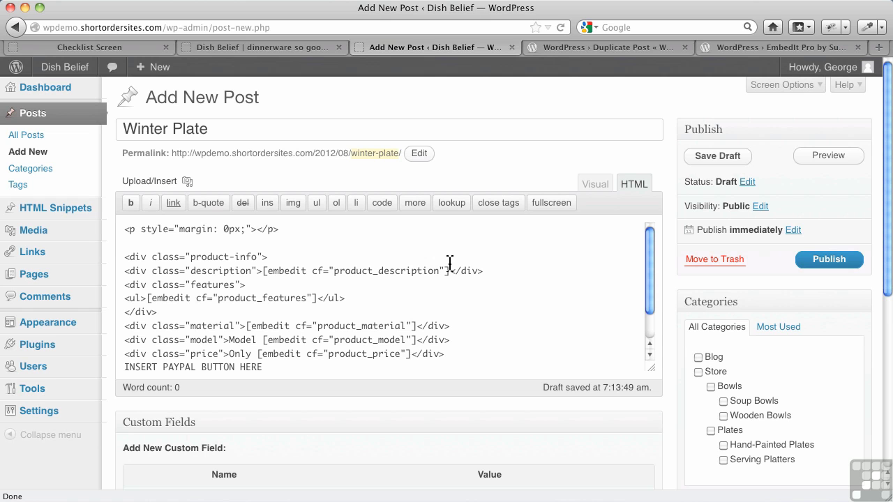
Step: Upload red-green-handled-plate.jpg from the plates-2 folder to the Winter Plate post's media
{"action": "left_click", "coordinate": [188, 183]}
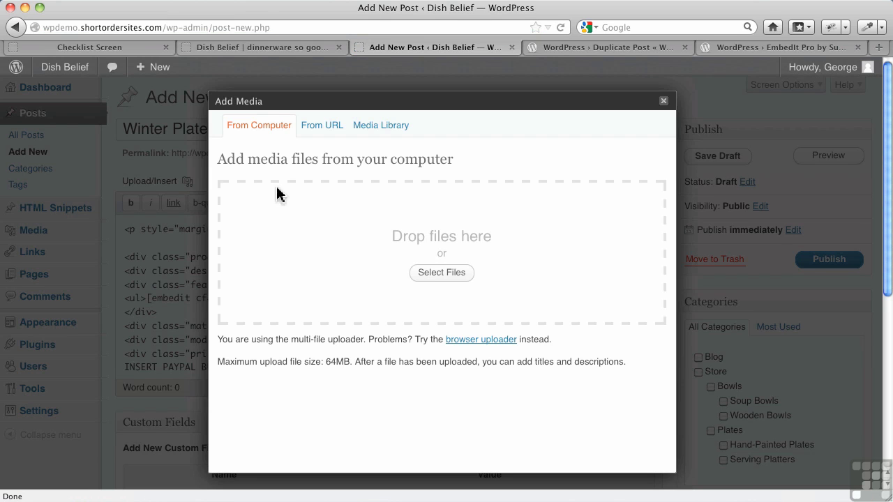
{"action": "left_click", "coordinate": [434, 276]}
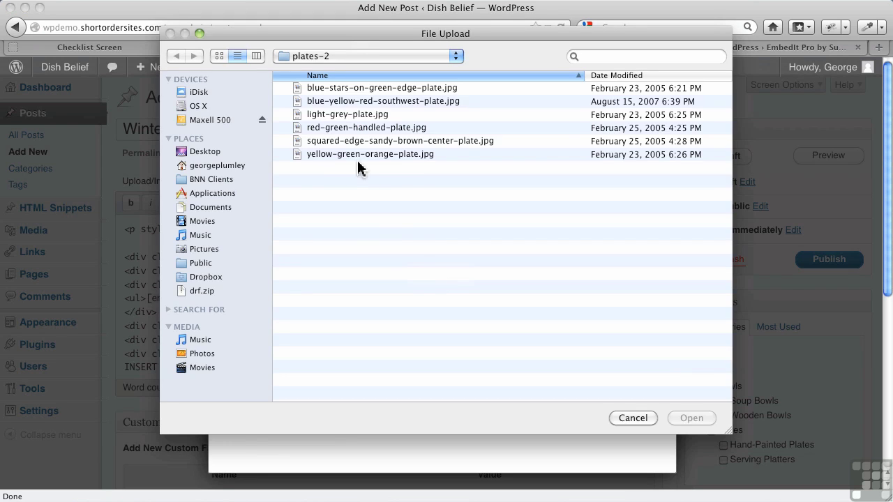
{"action": "double_click", "coordinate": [354, 135]}
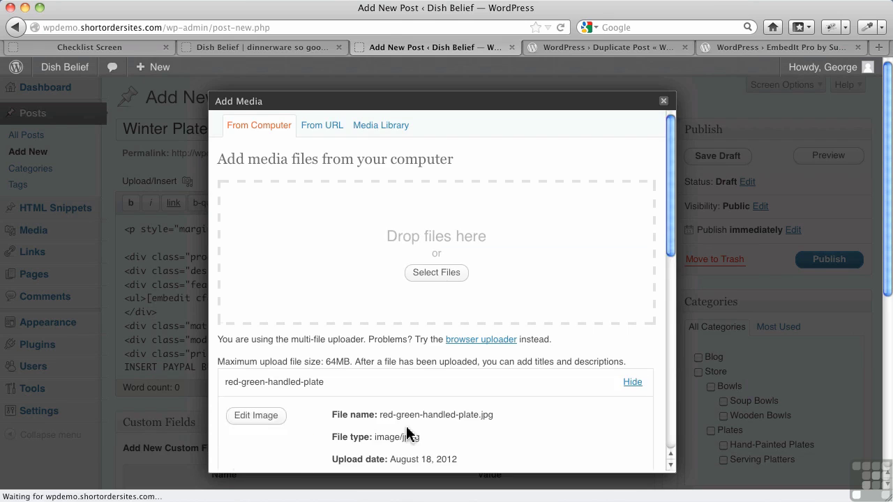
Step: Insert the uploaded red-green-handled-plate image into the empty first paragraph at medium size, left-aligned and without a link
{"action": "scroll", "coordinate": [416, 332], "scroll_direction": "down", "scroll_amount": 4}
{"action": "scroll", "coordinate": [359, 361], "scroll_direction": "down", "scroll_amount": 4}
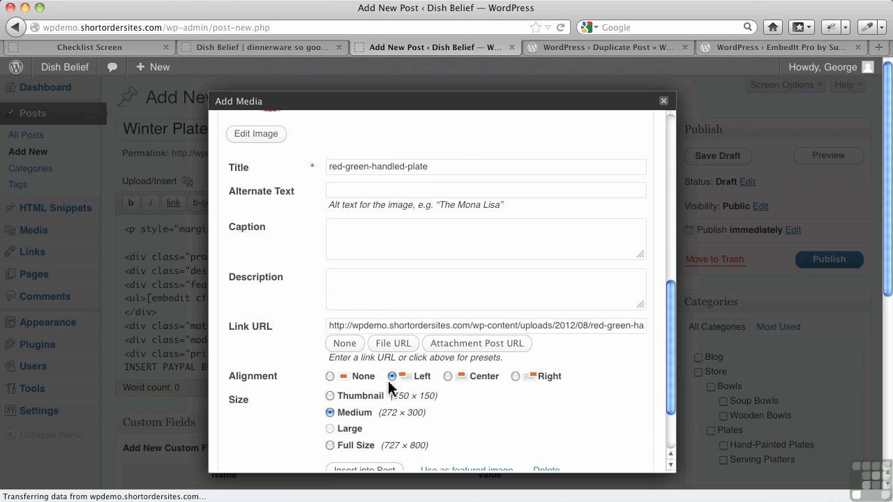
{"action": "left_click", "coordinate": [345, 343]}
{"action": "scroll", "coordinate": [363, 429], "scroll_direction": "down", "scroll_amount": 2}
{"action": "scroll", "coordinate": [362, 426], "scroll_direction": "down", "scroll_amount": 1}
{"action": "left_click", "coordinate": [364, 401]}
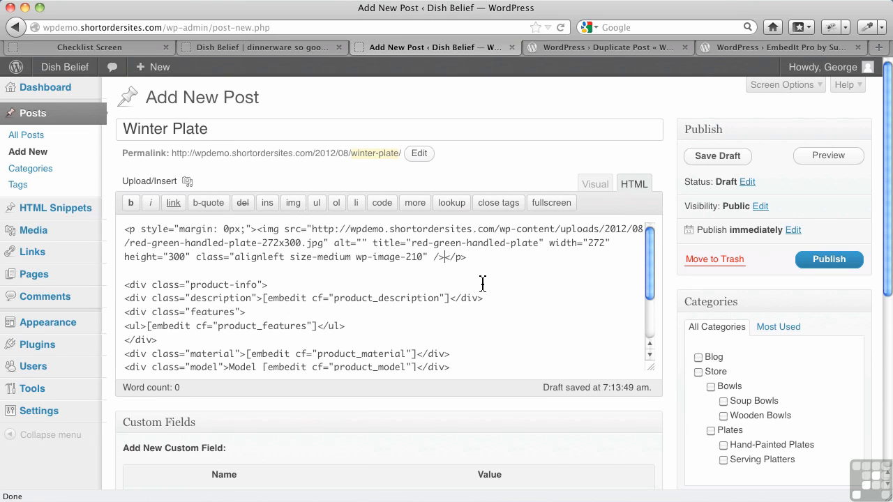
Step: Publish the Winter Plate post and update it with Hand-Painted Plates as its category instead of Blog
{"action": "left_click", "coordinate": [827, 263]}
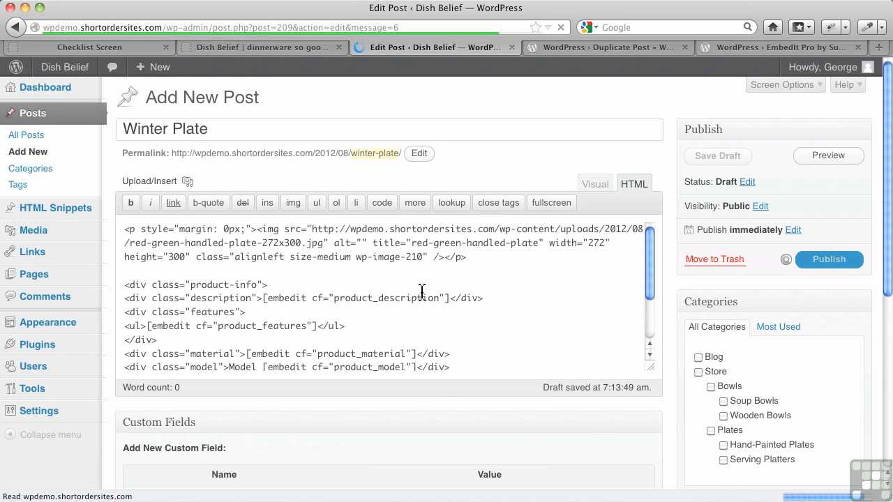
{"action": "scroll", "coordinate": [774, 396], "scroll_direction": "down", "scroll_amount": 5}
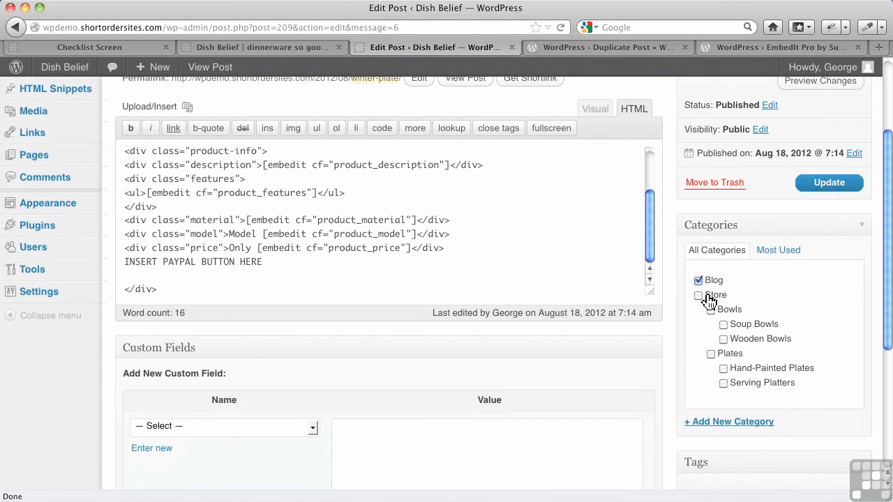
{"action": "left_click", "coordinate": [724, 368]}
{"action": "left_click", "coordinate": [829, 184]}
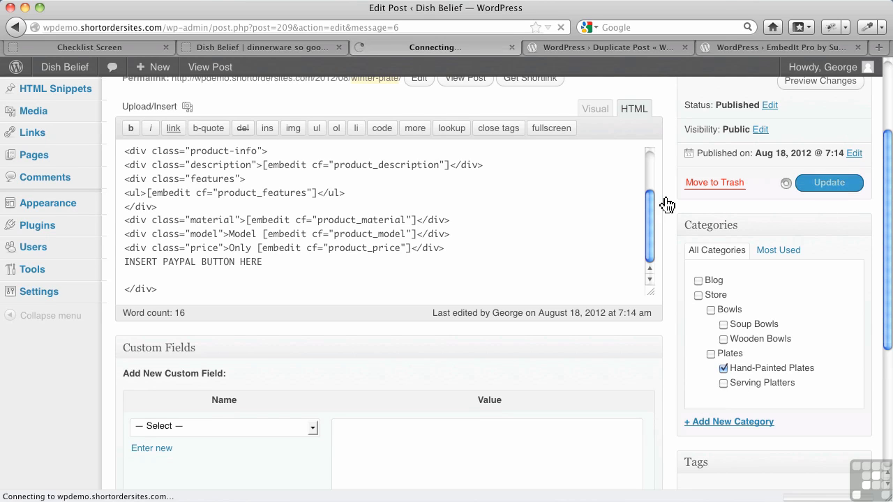
Step: Reload the live Dish Belief home page and check how the Winter Plate post displays
{"action": "left_click", "coordinate": [199, 48]}
{"action": "scroll", "coordinate": [213, 179], "scroll_direction": "up", "scroll_amount": 6}
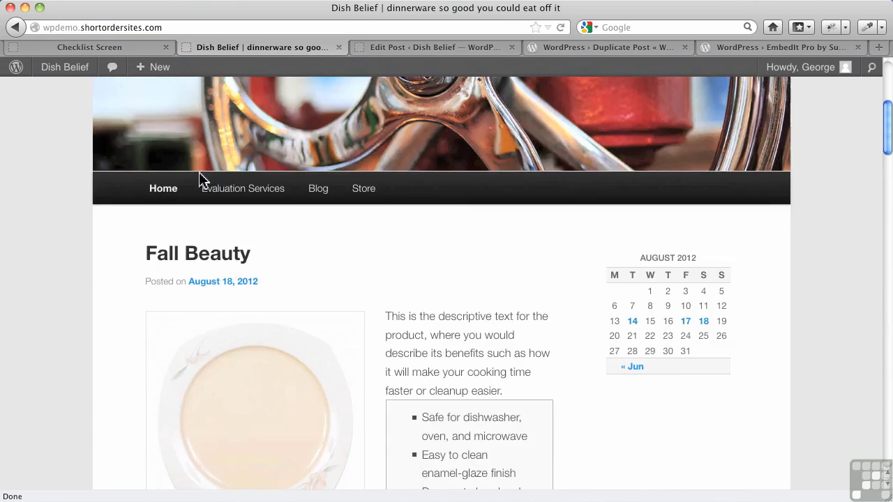
{"action": "left_click", "coordinate": [148, 428]}
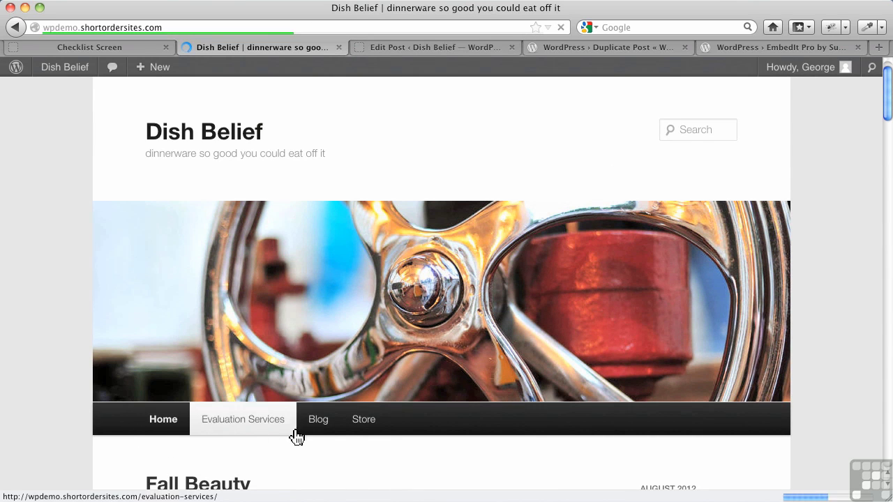
{"action": "scroll", "coordinate": [264, 423], "scroll_direction": "down", "scroll_amount": 3}
{"action": "scroll", "coordinate": [264, 423], "scroll_direction": "down", "scroll_amount": 3}
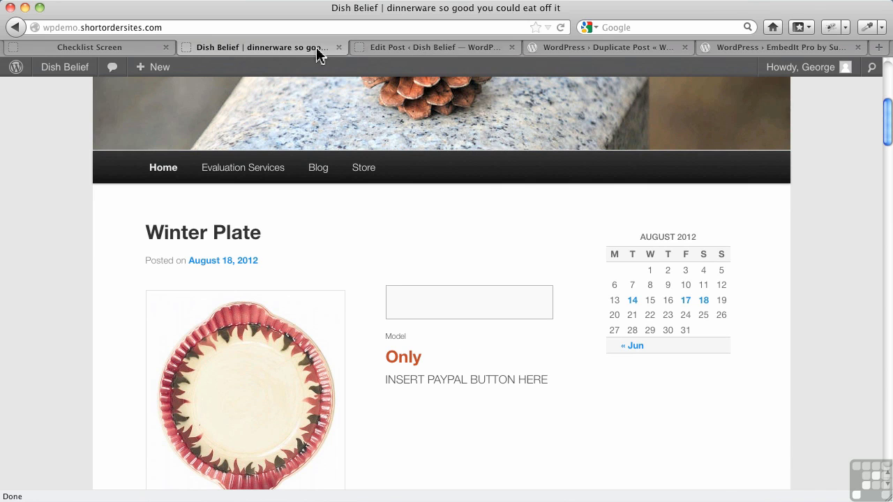
Step: Return to the Winter Plate editor and add the product_description custom field with the value "This is a great plate for winter."
{"action": "left_click", "coordinate": [415, 49]}
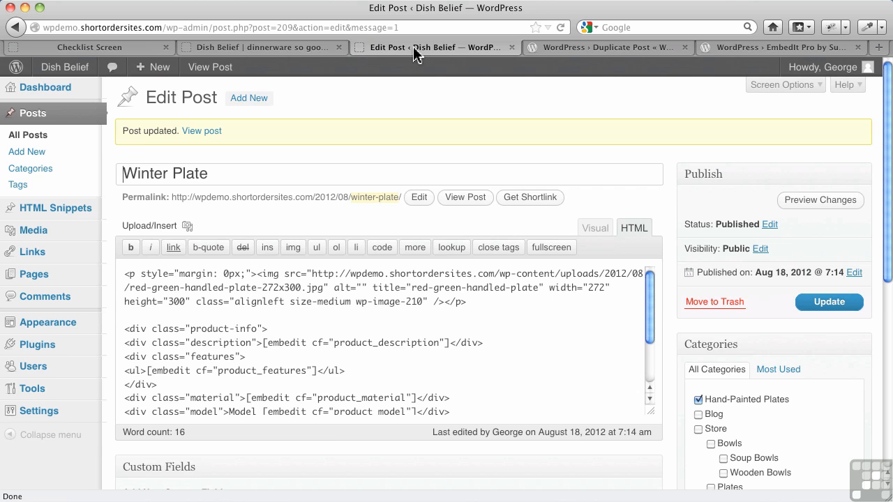
{"action": "scroll", "coordinate": [373, 314], "scroll_direction": "down", "scroll_amount": 5}
{"action": "scroll", "coordinate": [488, 346], "scroll_direction": "down", "scroll_amount": 3}
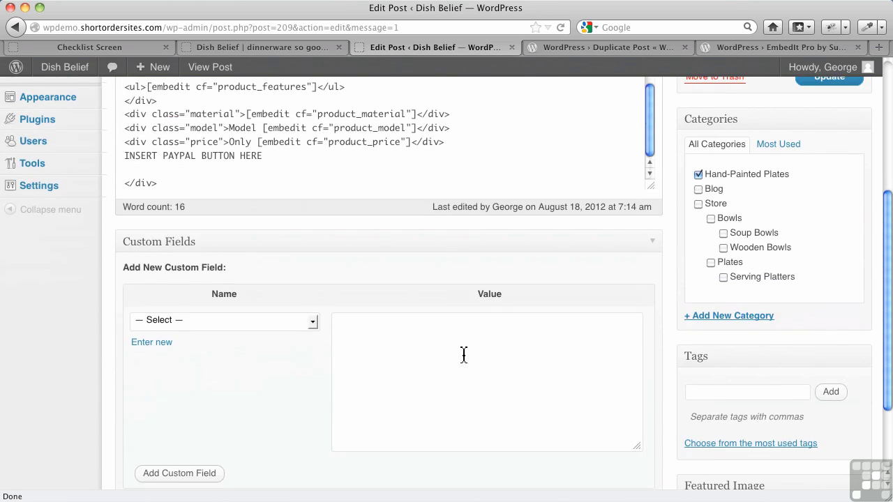
{"action": "scroll", "coordinate": [419, 344], "scroll_direction": "down", "scroll_amount": 2}
{"action": "scroll", "coordinate": [418, 344], "scroll_direction": "down", "scroll_amount": 1}
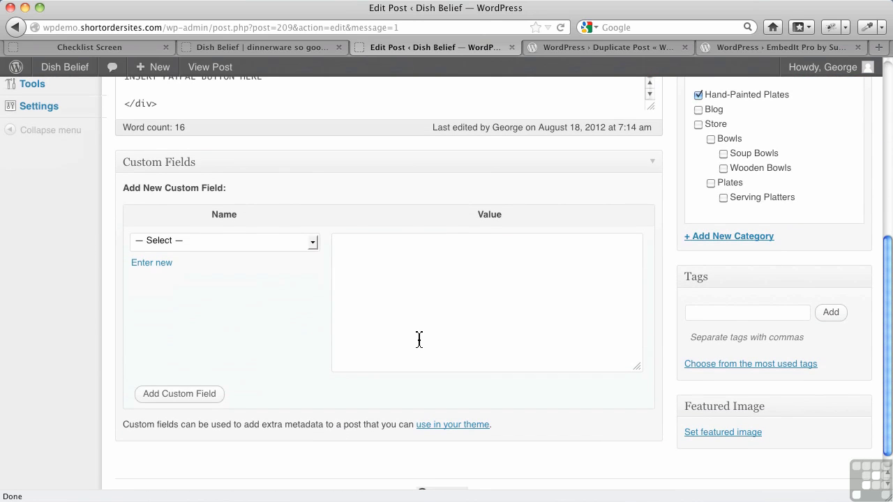
{"action": "left_click", "coordinate": [245, 245]}
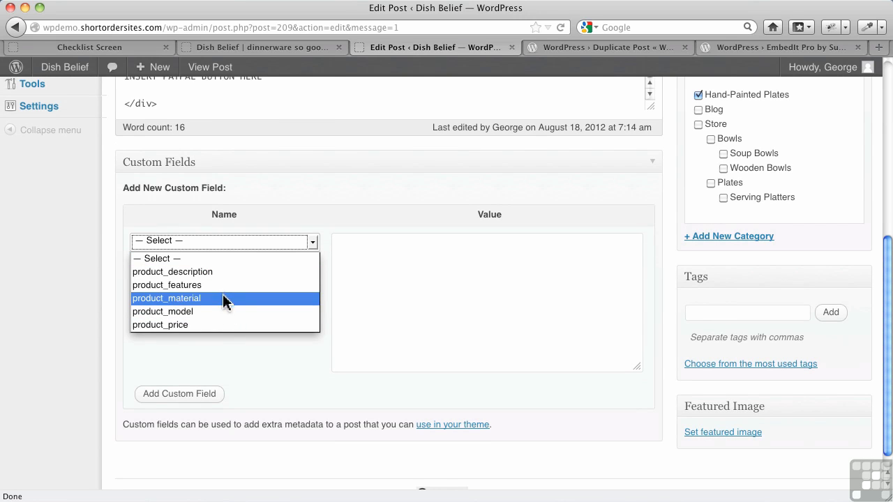
{"action": "left_click", "coordinate": [229, 272]}
{"action": "left_click", "coordinate": [346, 255]}
{"action": "type", "text": "This is a great plat"}
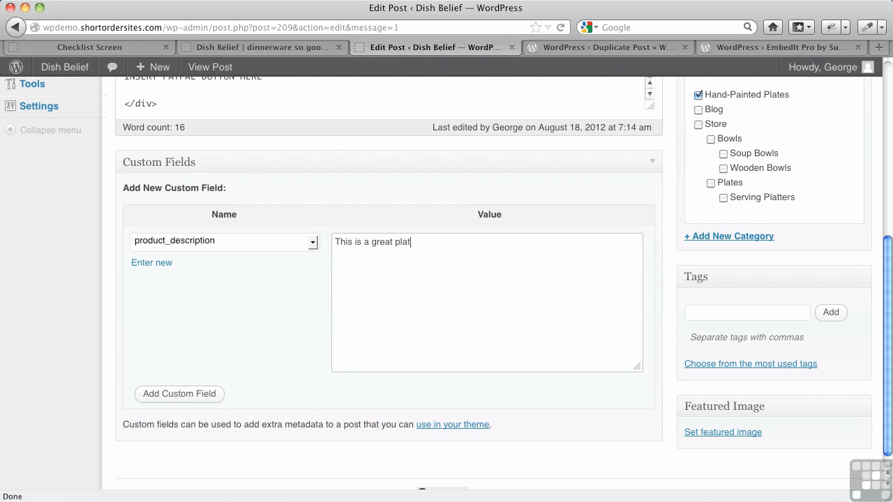
{"action": "type", "text": "e for winter."}
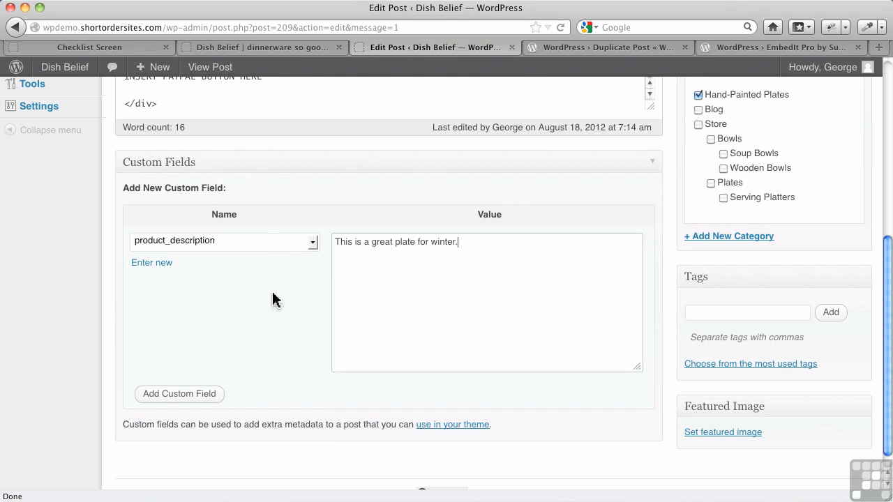
{"action": "left_click", "coordinate": [169, 395]}
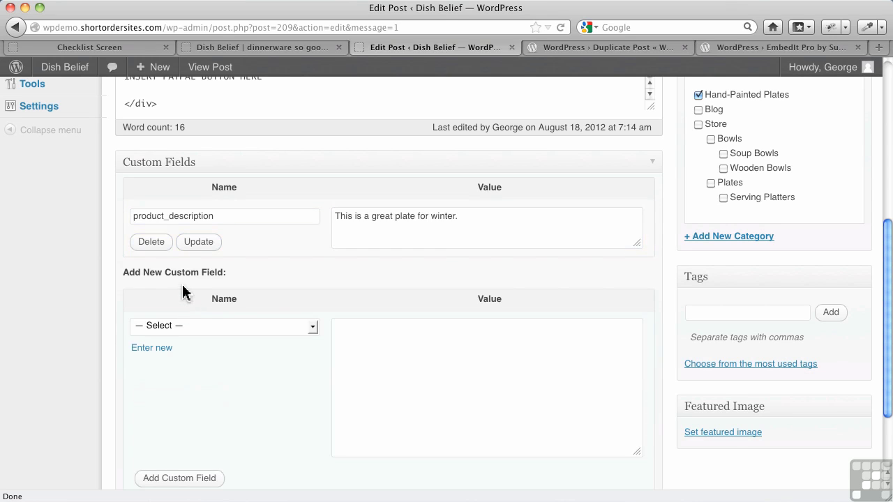
Step: Add the product_features custom field with two list items, <li>Strong</li> and <li>Easy to clean</li>, on separate lines
{"action": "left_click", "coordinate": [200, 328]}
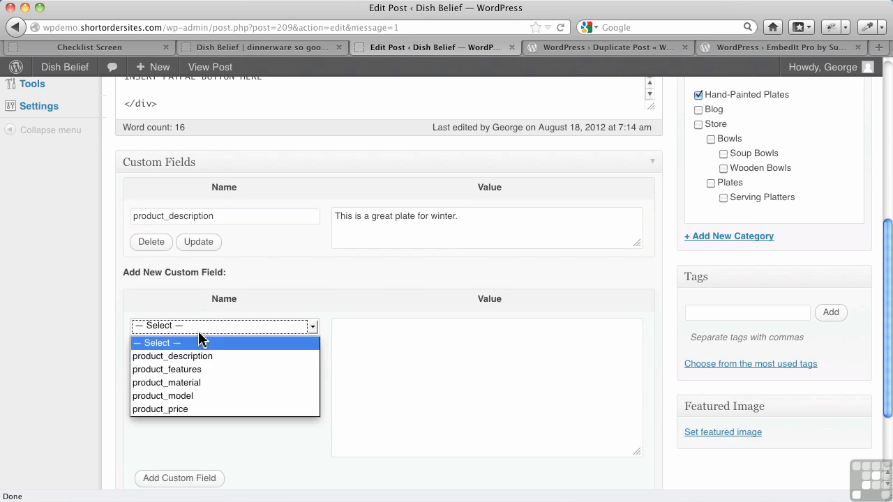
{"action": "left_click", "coordinate": [194, 371]}
{"action": "left_click", "coordinate": [353, 338]}
{"action": "type", "text": "<li>"}
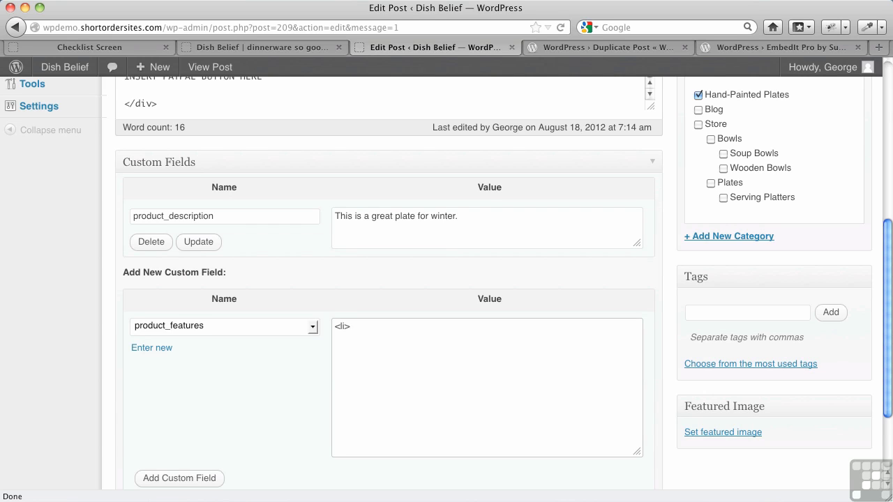
{"action": "type", "text": "rong</li>"}
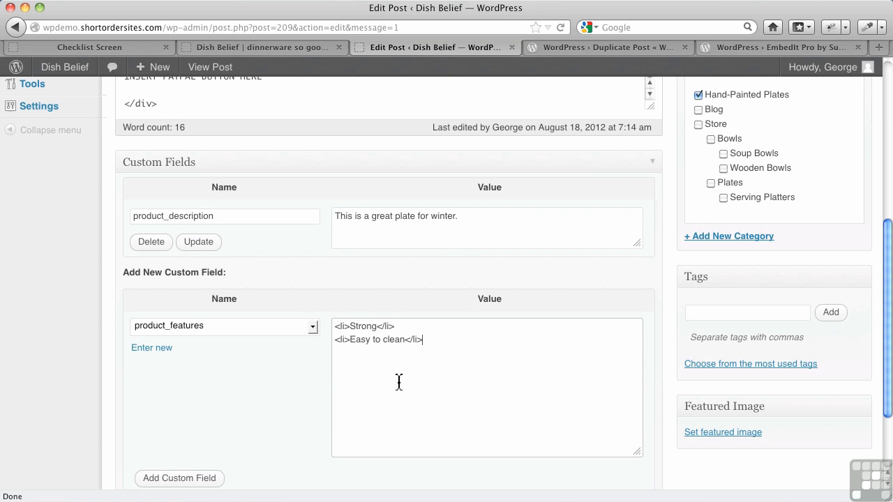
{"action": "scroll", "coordinate": [389, 388], "scroll_direction": "down", "scroll_amount": 1}
{"action": "left_click", "coordinate": [179, 451]}
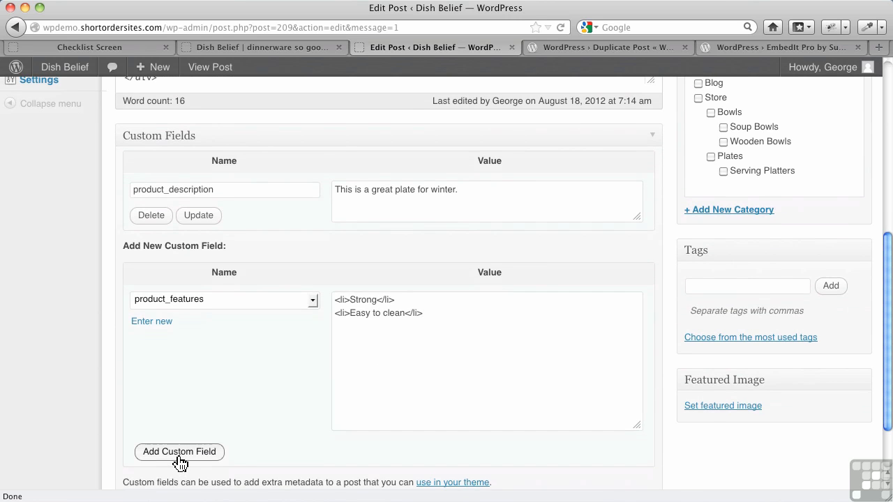
Step: Add the product_material custom field with the value Stoneware
{"action": "left_click", "coordinate": [185, 354]}
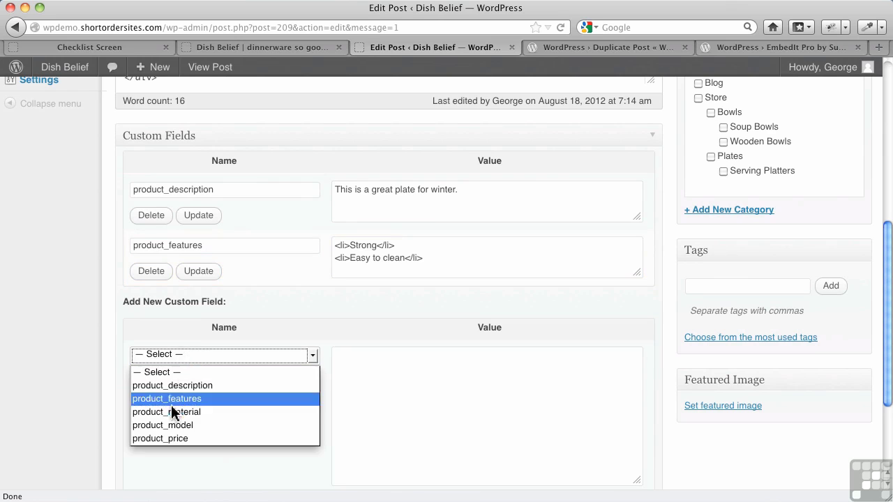
{"action": "left_click", "coordinate": [172, 412]}
{"action": "left_click", "coordinate": [367, 376]}
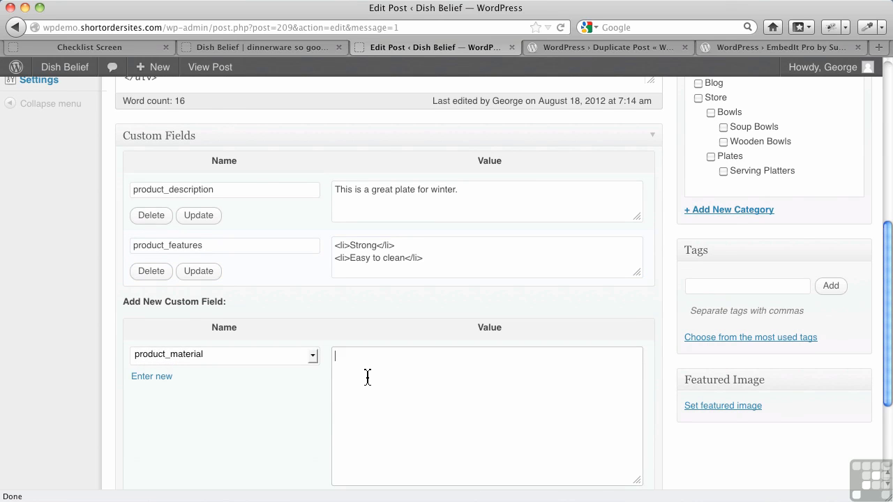
{"action": "type", "text": "Sto"}
{"action": "scroll", "coordinate": [279, 411], "scroll_direction": "down", "scroll_amount": 3}
{"action": "left_click", "coordinate": [211, 411]}
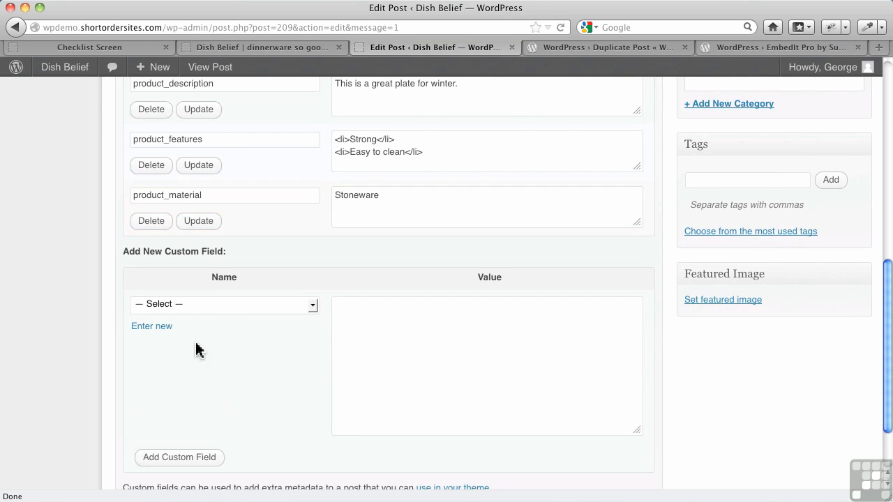
Step: Add the product_model custom field with the value DL-673
{"action": "left_click", "coordinate": [259, 307]}
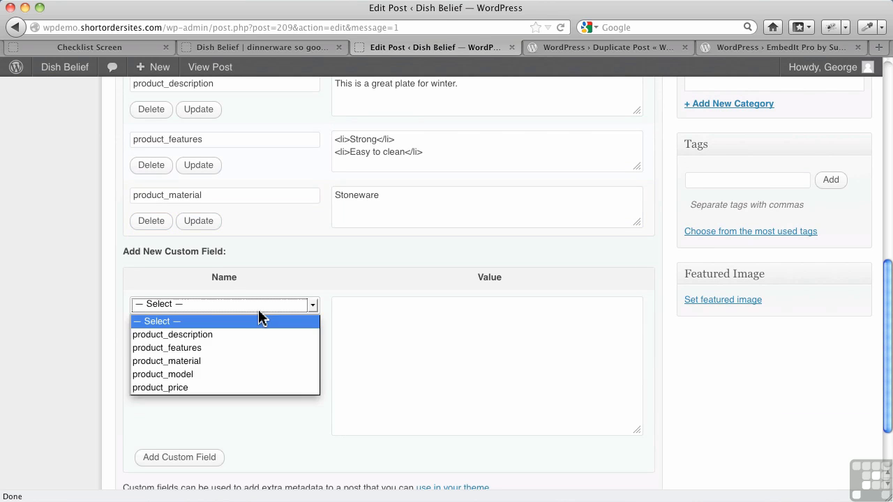
{"action": "left_click", "coordinate": [226, 375]}
{"action": "left_click", "coordinate": [355, 319]}
{"action": "type", "text": "DL-673"}
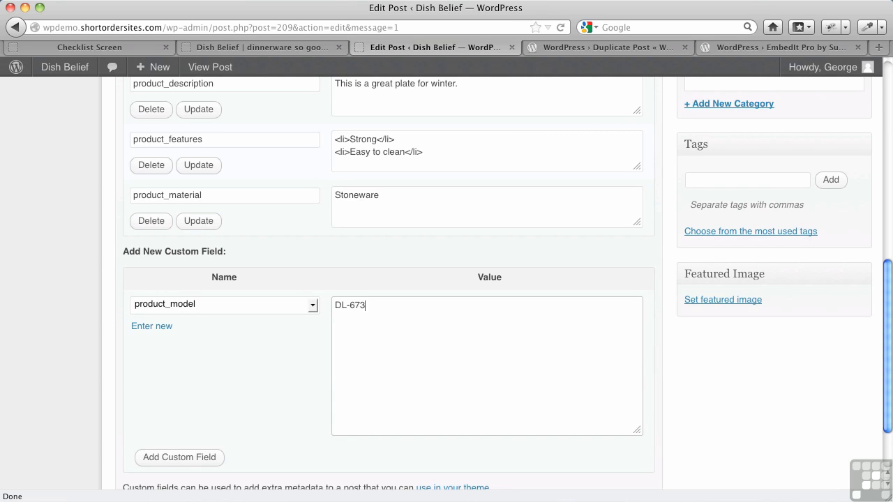
{"action": "left_click", "coordinate": [179, 459]}
Step: Add the product_price custom field with the value $35.00
{"action": "left_click", "coordinate": [171, 366]}
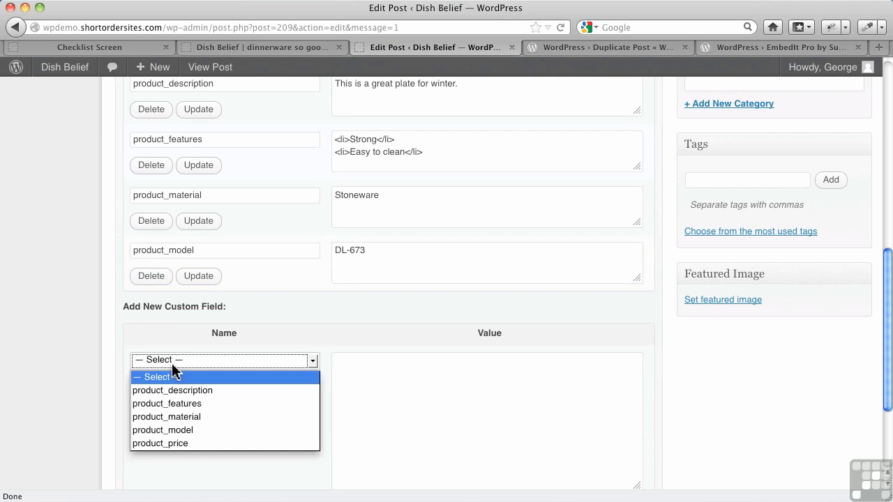
{"action": "left_click", "coordinate": [171, 445]}
{"action": "left_click", "coordinate": [408, 392]}
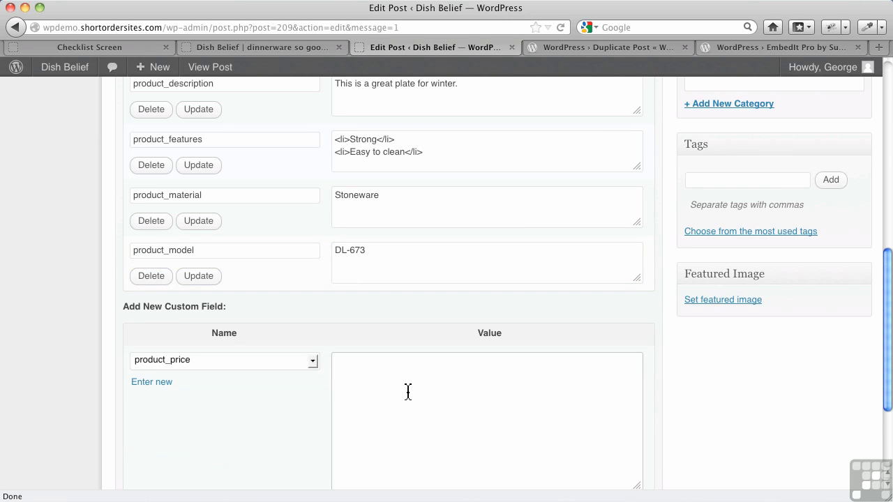
{"action": "type", "text": "$35.00"}
{"action": "scroll", "coordinate": [225, 405], "scroll_direction": "down", "scroll_amount": 3}
{"action": "left_click", "coordinate": [210, 405]}
Step: Review the five product custom fields and update the Winter Plate post
{"action": "scroll", "coordinate": [253, 251], "scroll_direction": "up", "scroll_amount": 2}
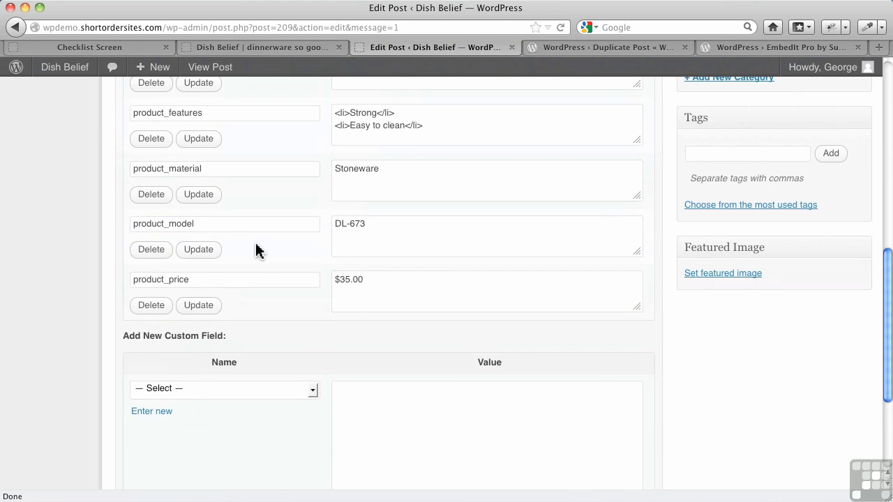
{"action": "scroll", "coordinate": [261, 251], "scroll_direction": "up", "scroll_amount": 5}
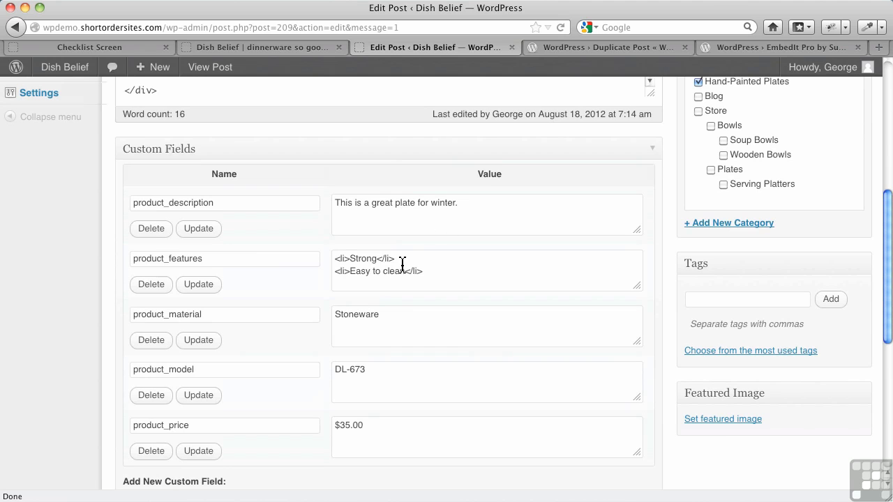
{"action": "scroll", "coordinate": [526, 244], "scroll_direction": "up", "scroll_amount": 10}
{"action": "left_click", "coordinate": [841, 299]}
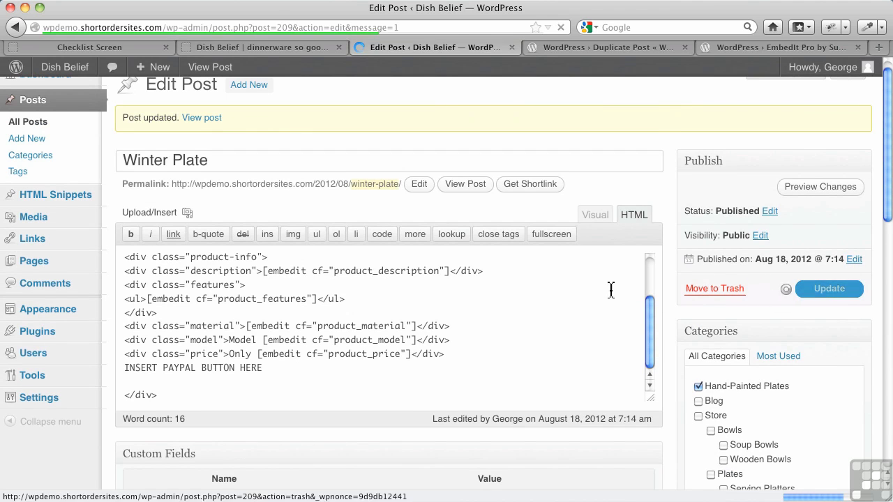
{"action": "scroll", "coordinate": [391, 363], "scroll_direction": "down", "scroll_amount": 3}
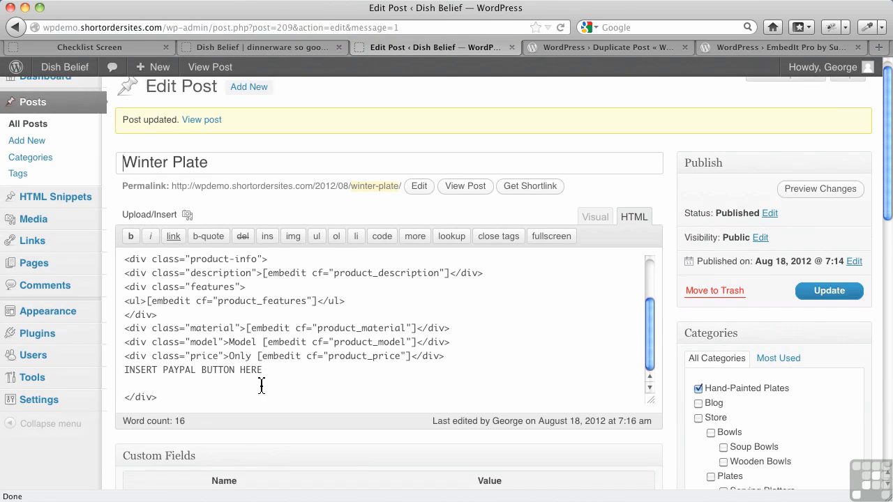
{"action": "scroll", "coordinate": [262, 386], "scroll_direction": "down", "scroll_amount": 9}
{"action": "scroll", "coordinate": [342, 394], "scroll_direction": "up", "scroll_amount": 5}
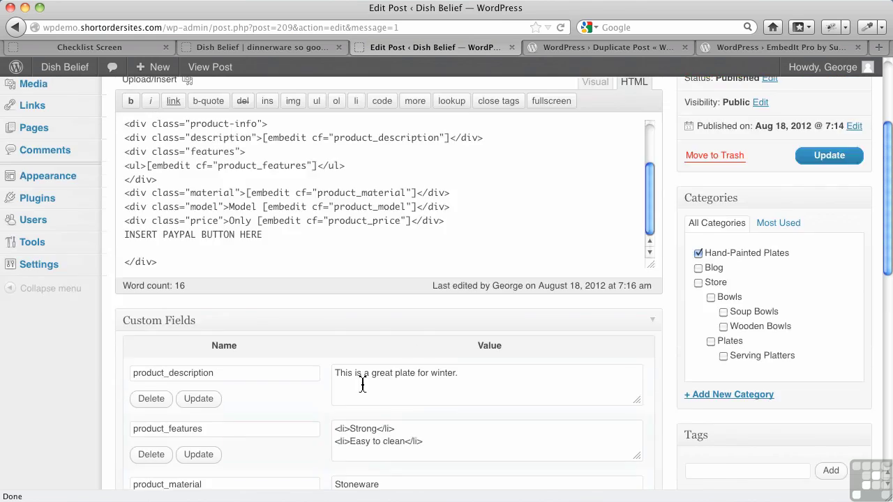
{"action": "scroll", "coordinate": [362, 386], "scroll_direction": "up", "scroll_amount": 4}
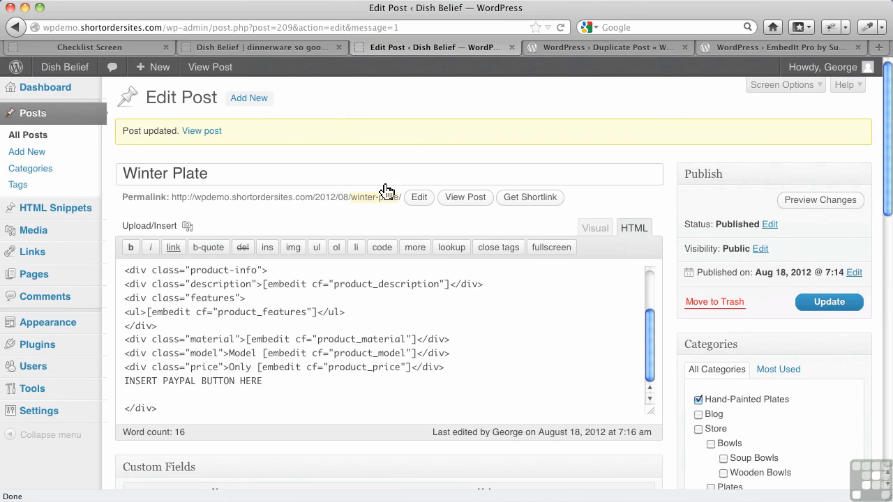
Step: Reload the Dish Belief home page and check the Winter Plate post's image, description, features, material, model and price
{"action": "left_click", "coordinate": [293, 48]}
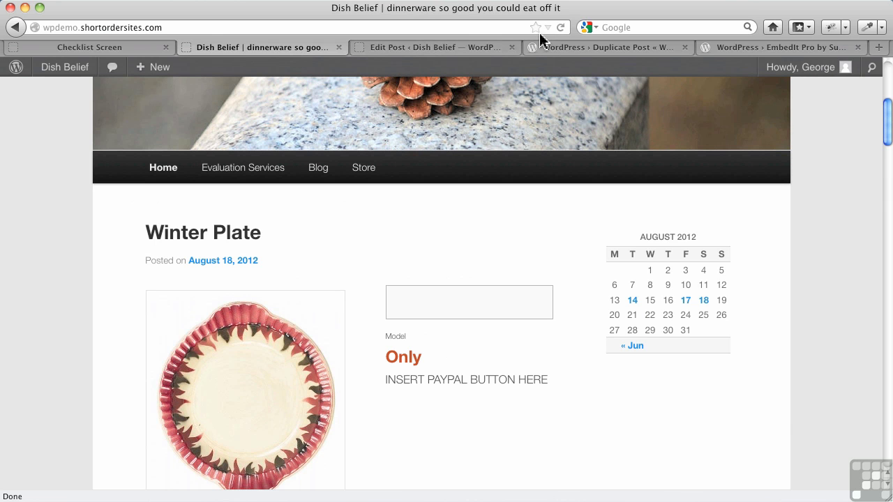
{"action": "left_click", "coordinate": [561, 28]}
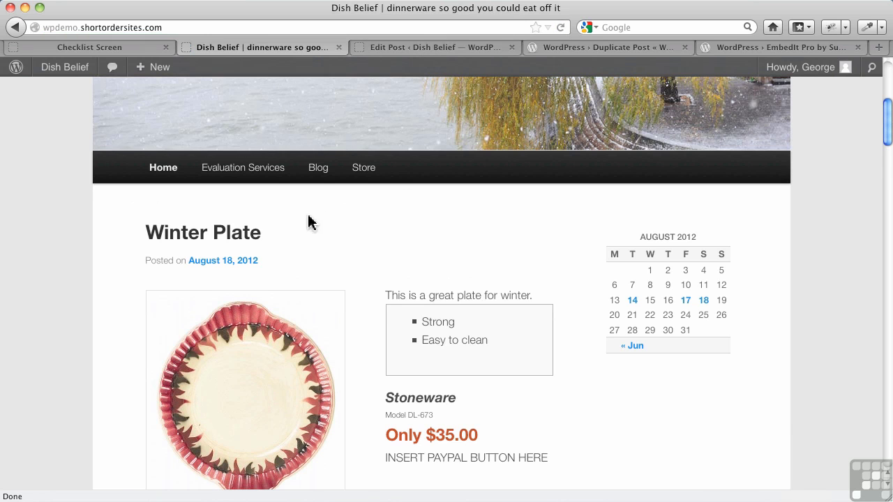
{"action": "scroll", "coordinate": [342, 241], "scroll_direction": "down", "scroll_amount": 2}
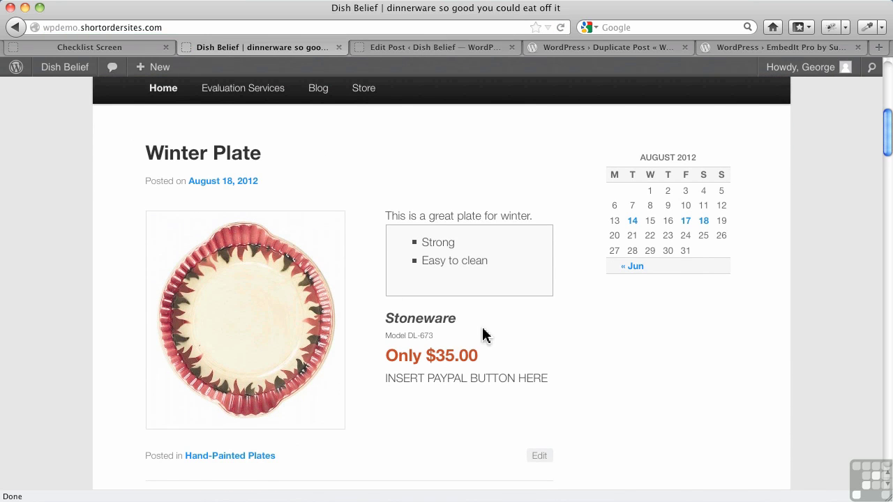
{"action": "scroll", "coordinate": [475, 300], "scroll_direction": "up", "scroll_amount": 7}
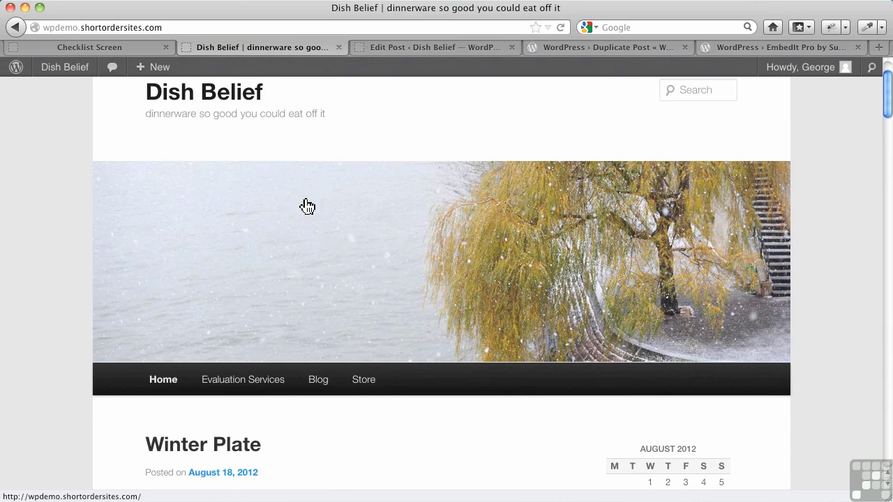
Step: Return to the Winter Plate post editor and review its HTML layout from the image tag through the embedit shortcodes
{"action": "left_click", "coordinate": [412, 49]}
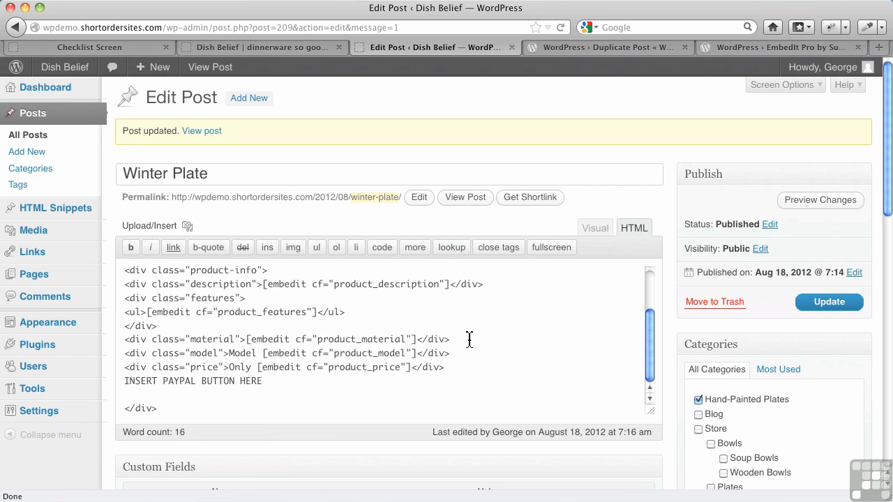
{"action": "scroll", "coordinate": [446, 342], "scroll_direction": "down", "scroll_amount": 1}
{"action": "scroll", "coordinate": [295, 341], "scroll_direction": "up", "scroll_amount": 5}
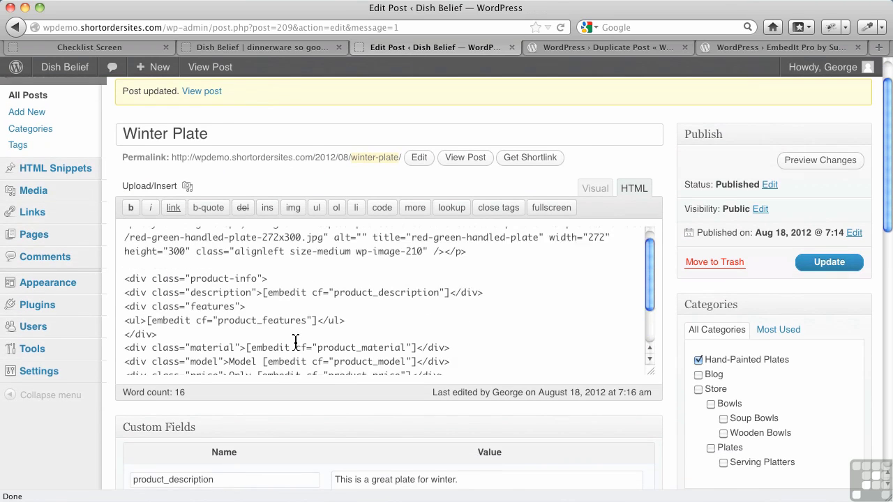
{"action": "scroll", "coordinate": [328, 328], "scroll_direction": "down", "scroll_amount": 2}
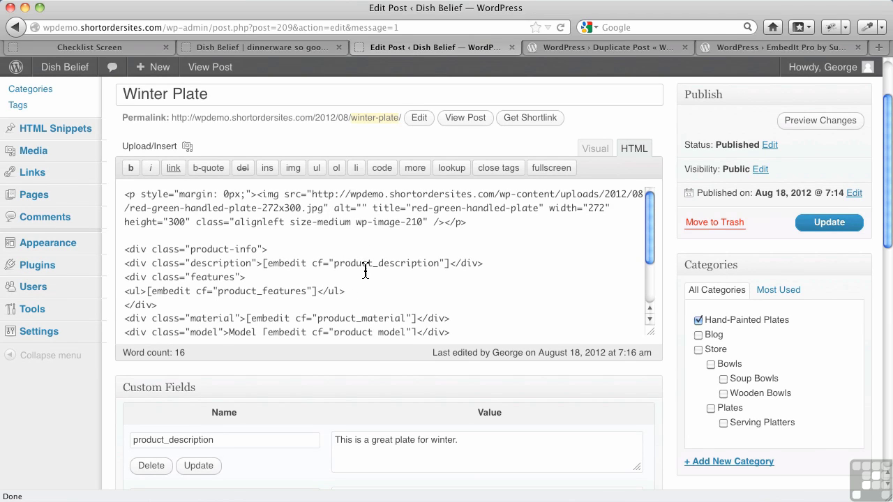
{"action": "scroll", "coordinate": [361, 269], "scroll_direction": "down", "scroll_amount": 2}
{"action": "scroll", "coordinate": [357, 265], "scroll_direction": "down", "scroll_amount": 1}
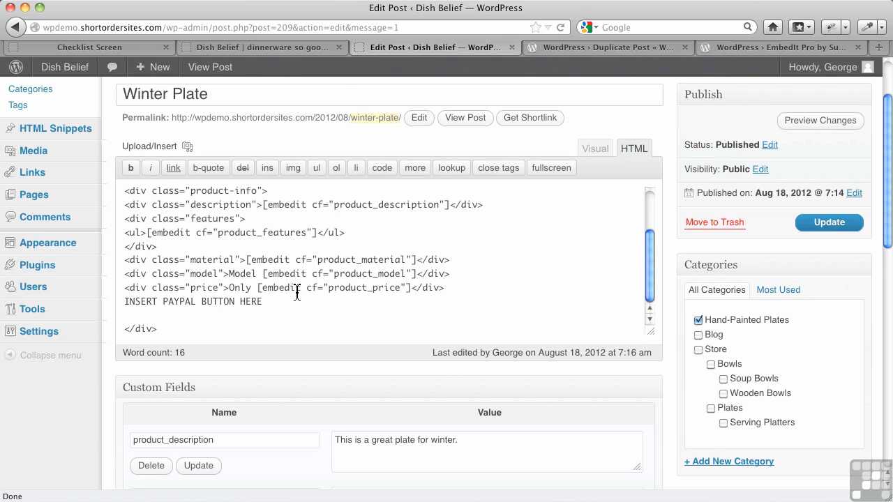
Step: Compare the published Winter Plate entry on the home page with the shortcode markup in the post editor
{"action": "left_click", "coordinate": [300, 47]}
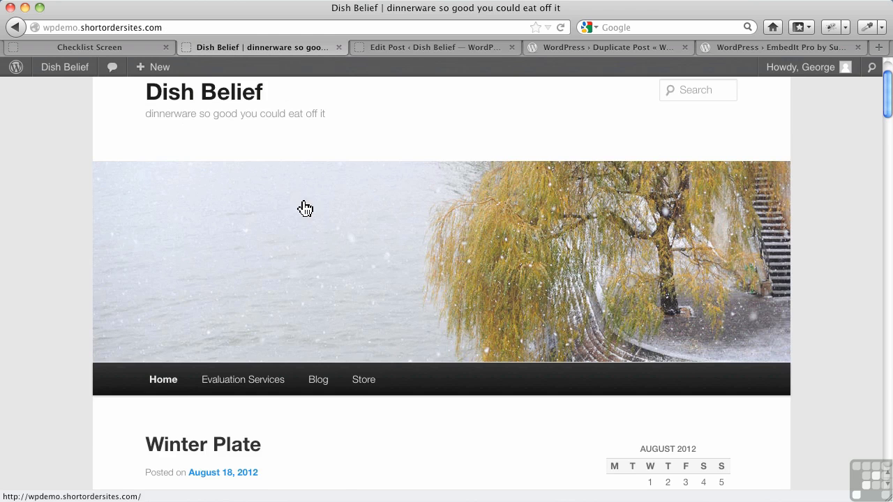
{"action": "scroll", "coordinate": [342, 363], "scroll_direction": "down", "scroll_amount": 5}
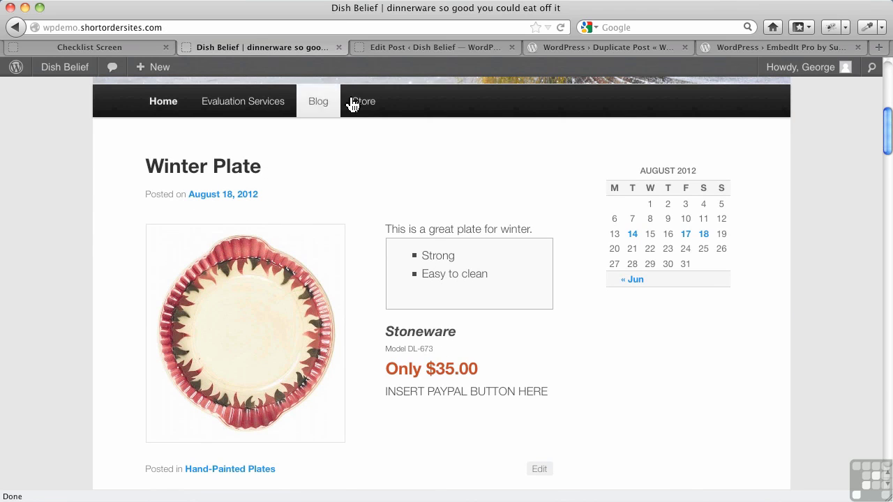
{"action": "left_click", "coordinate": [376, 48]}
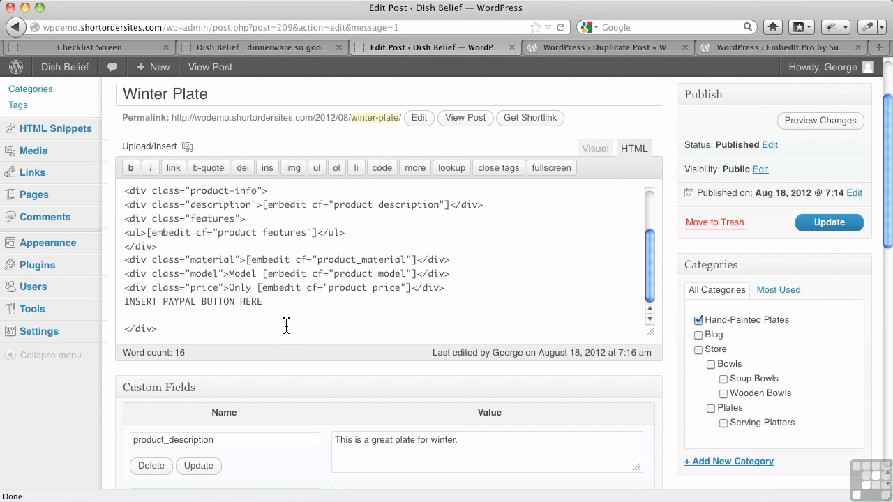
{"action": "left_click", "coordinate": [281, 47]}
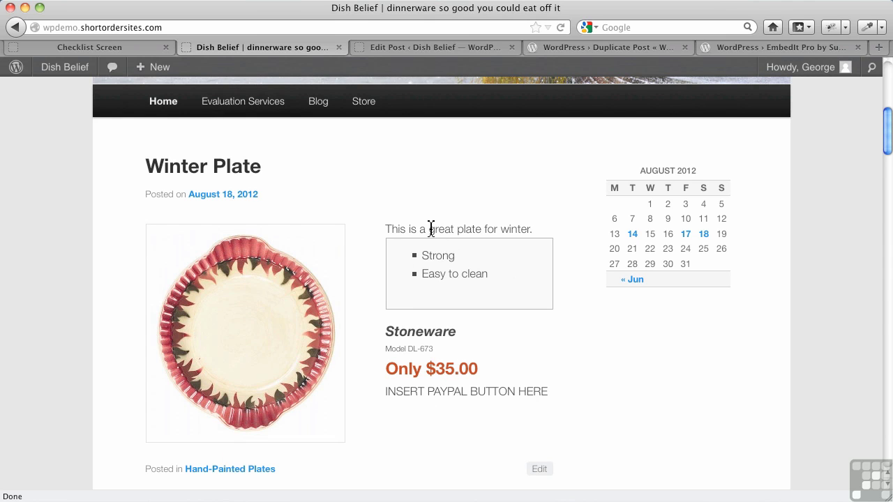
Step: Examine the Winter Plate post's HTML template together with its product custom fields in the editor
{"action": "left_click", "coordinate": [410, 50]}
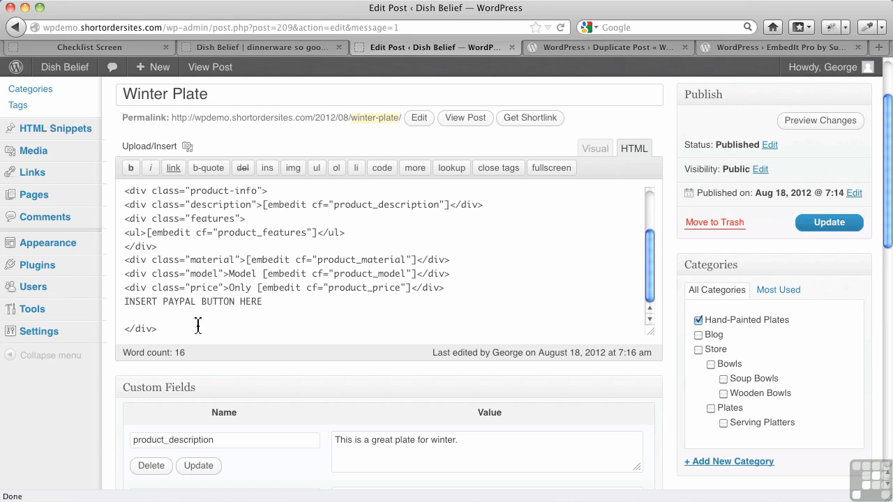
{"action": "scroll", "coordinate": [193, 328], "scroll_direction": "up", "scroll_amount": 3}
{"action": "scroll", "coordinate": [247, 313], "scroll_direction": "down", "scroll_amount": 3}
{"action": "scroll", "coordinate": [263, 295], "scroll_direction": "down", "scroll_amount": 1}
{"action": "scroll", "coordinate": [315, 397], "scroll_direction": "down", "scroll_amount": 3}
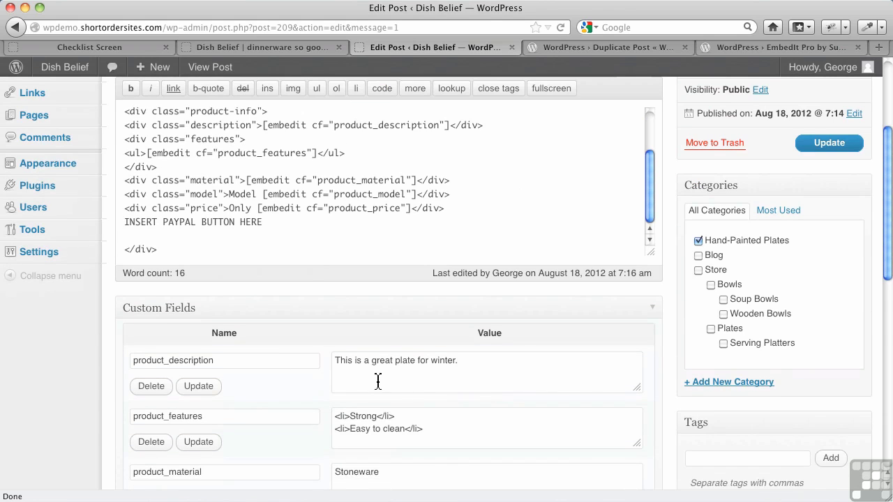
{"action": "scroll", "coordinate": [378, 381], "scroll_direction": "down", "scroll_amount": 4}
{"action": "scroll", "coordinate": [342, 360], "scroll_direction": "up", "scroll_amount": 10}
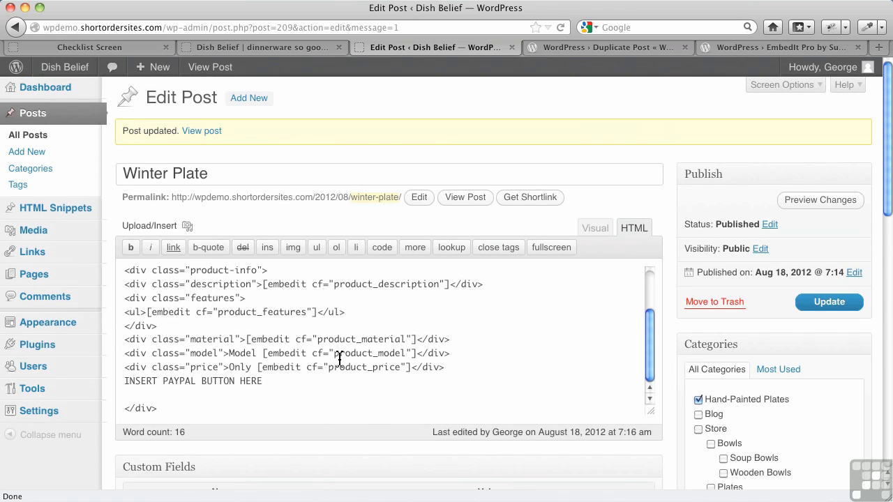